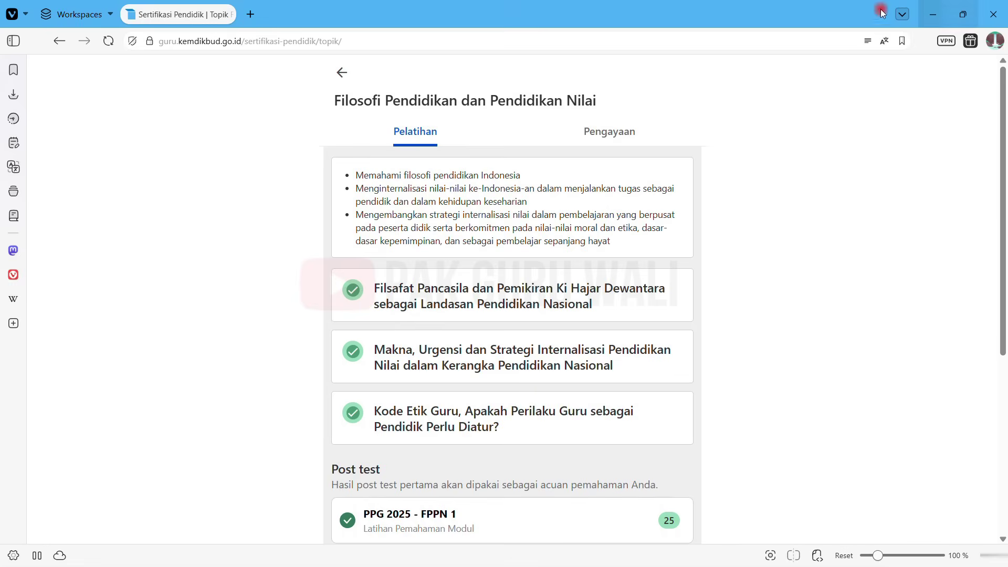
# - Open the Jurnal Pembelajaran task of the Filosofi Pendidikan dan Pendidikan Nilai module and view the details with its upload requirements
pyautogui.scroll(-5, 729, 334)
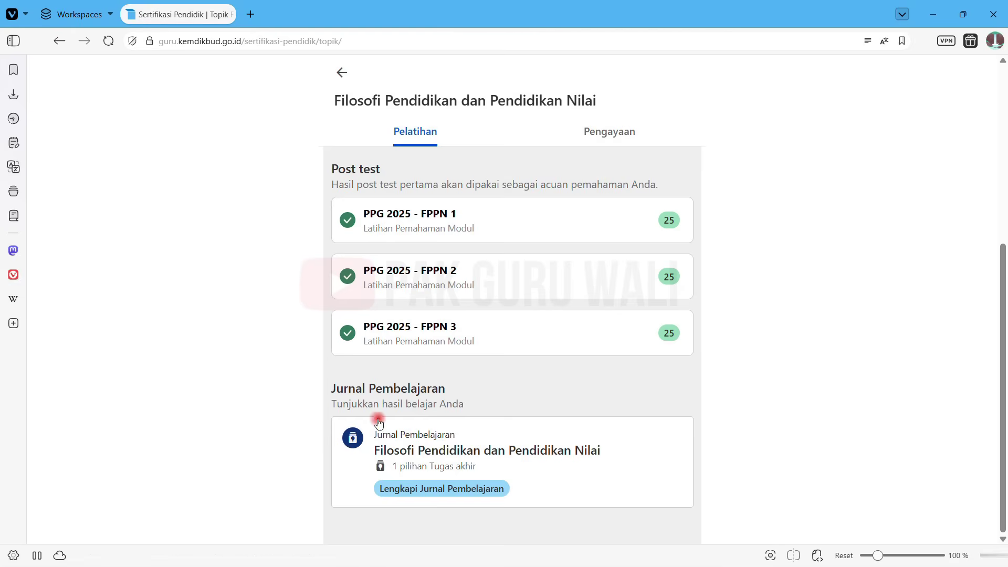
pyautogui.click(446, 465)
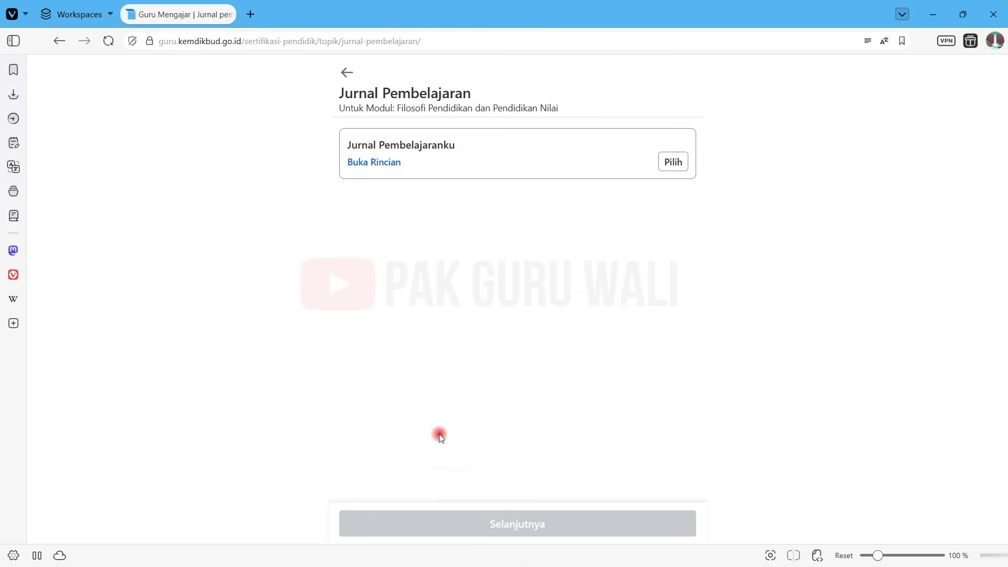
pyautogui.click(363, 166)
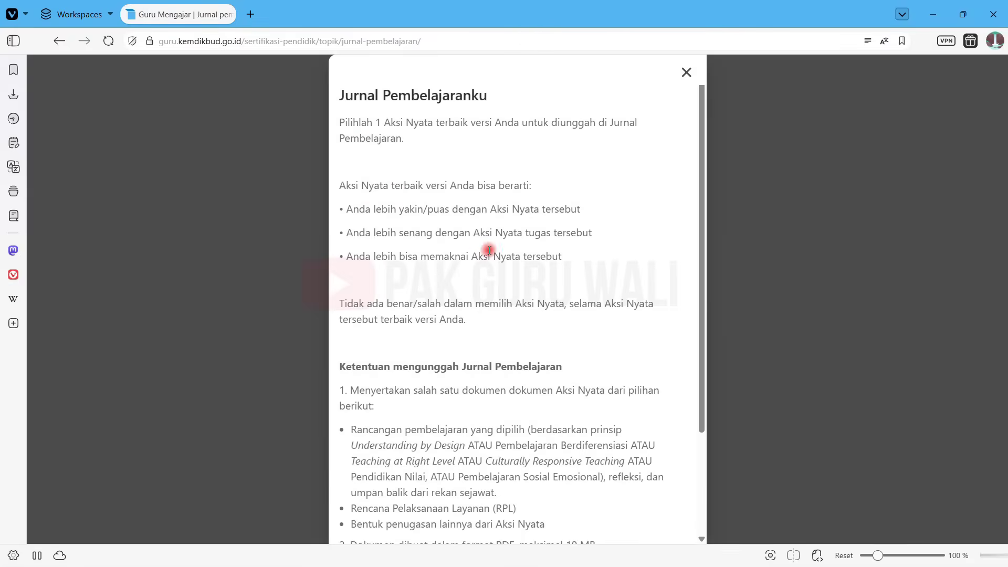
pyautogui.scroll(-3, 554, 278)
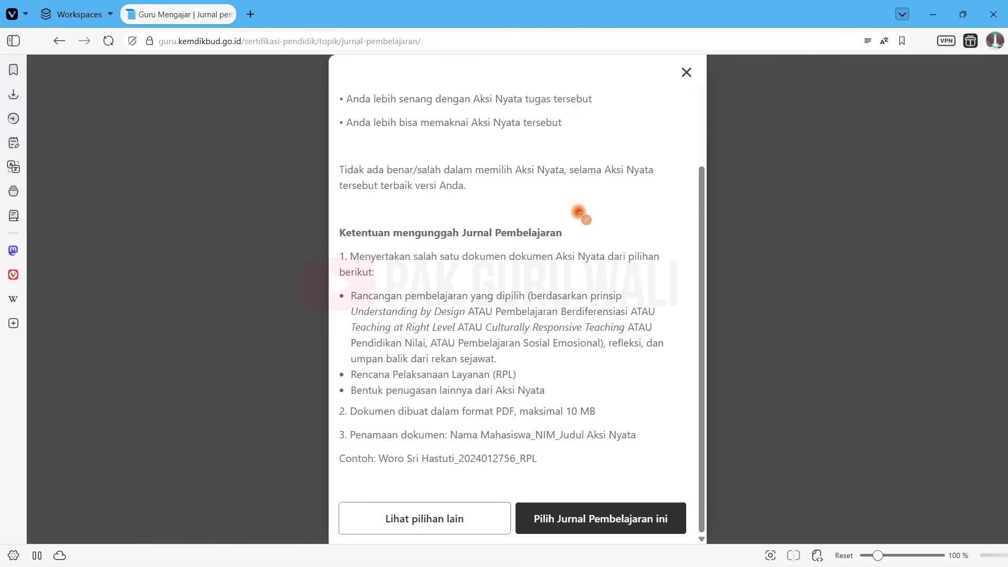
# - Underline in red Aksi Nyata, Rancangan pembelajaran, Pendidikan Nilai, refleksi, umpan balik dari rekan sejawat, format PDF, 10 MB and the file naming pattern
pyautogui.moveTo(552, 265); pyautogui.dragTo(615, 268)
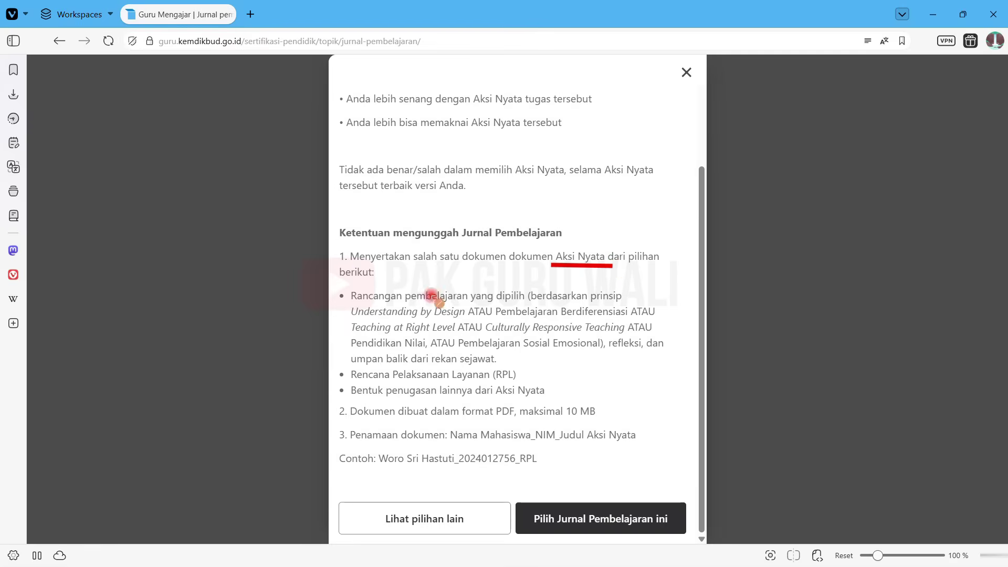
pyautogui.moveTo(350, 303); pyautogui.dragTo(474, 305)
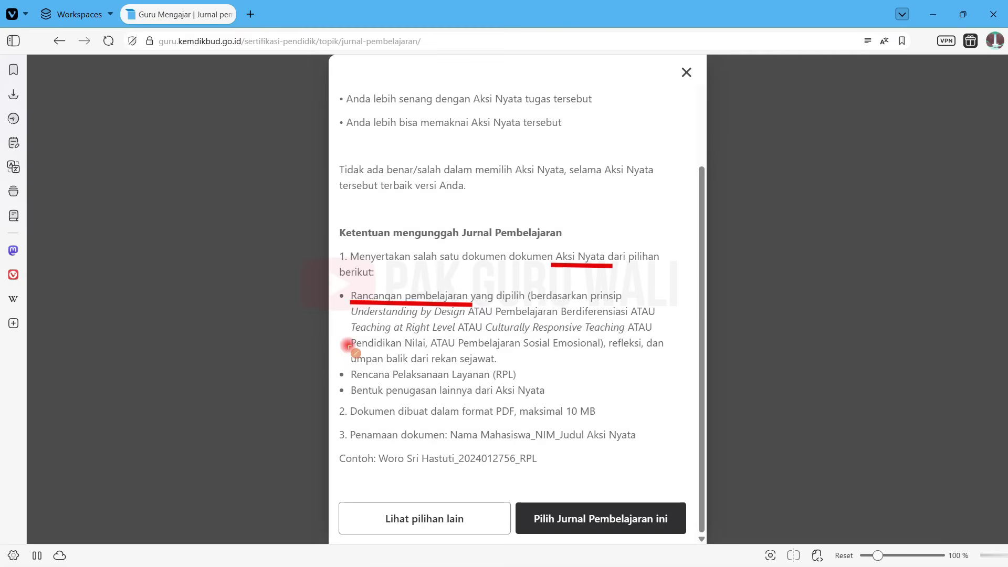
pyautogui.moveTo(350, 348); pyautogui.dragTo(427, 348)
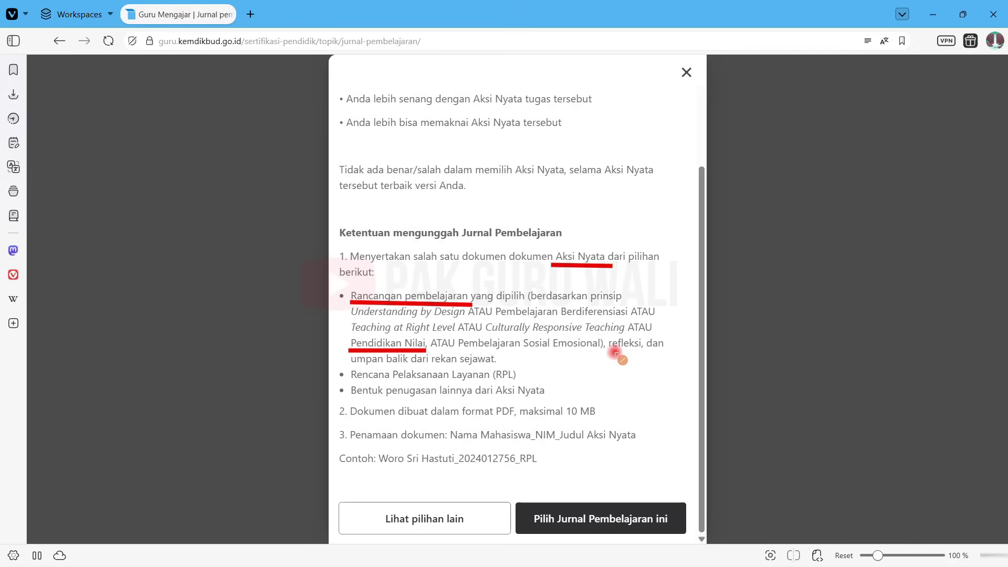
pyautogui.moveTo(608, 352); pyautogui.dragTo(645, 353)
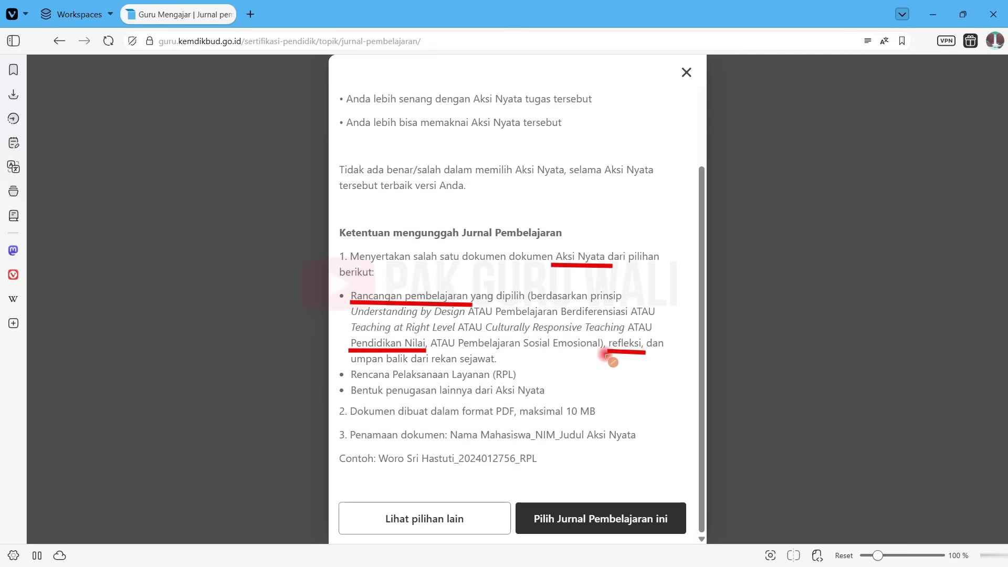
pyautogui.moveTo(350, 367); pyautogui.dragTo(498, 366)
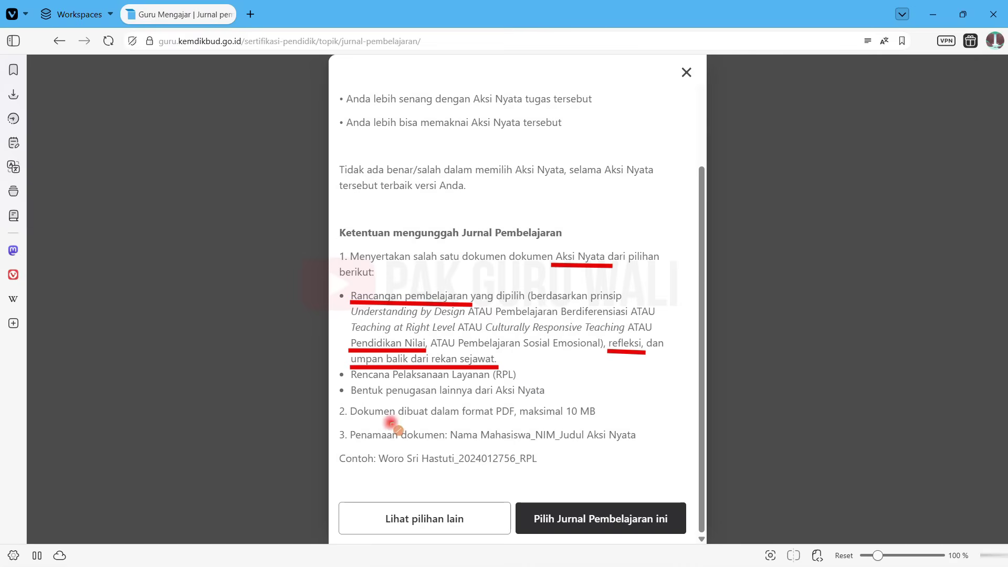
pyautogui.moveTo(459, 420); pyautogui.dragTo(597, 420)
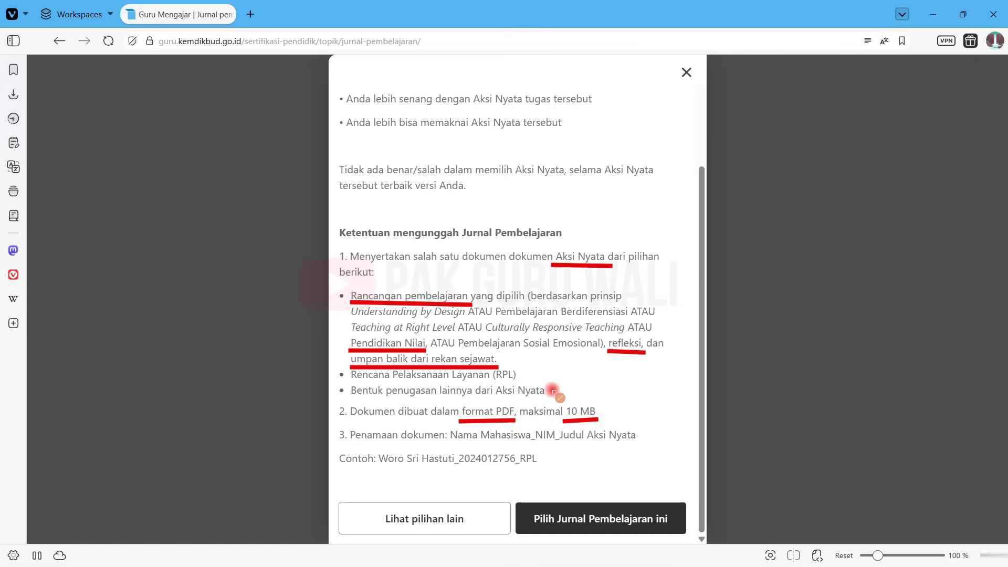
pyautogui.moveTo(450, 444); pyautogui.dragTo(641, 445)
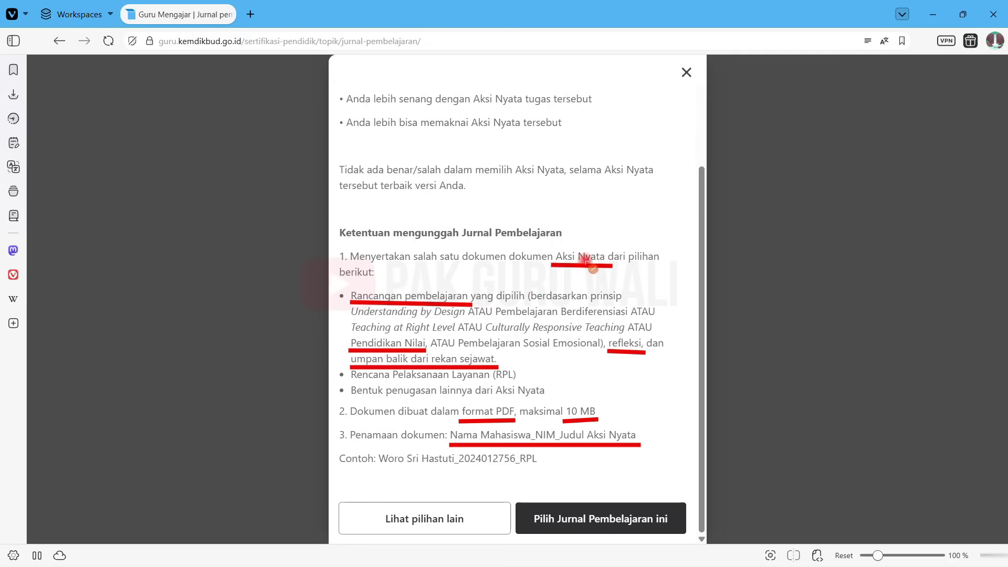
# - Switch to the JURNAL PEMBELAJARAN 2222 document in Word and review its cover page and the journal outline on page 2
pyautogui.hotkey('alt', 'Tab')
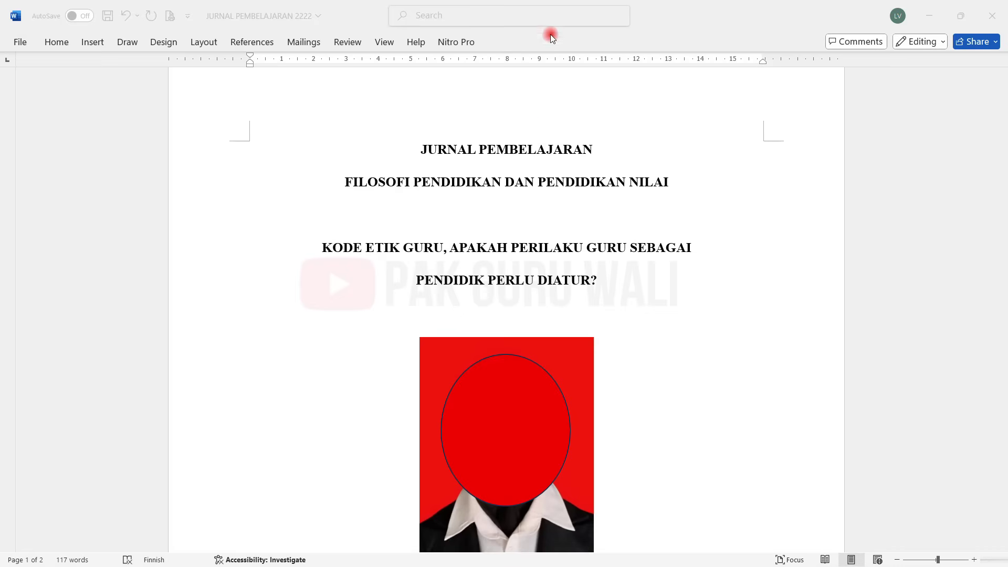
pyautogui.hotkey('alt', 'Tab')
pyautogui.scroll(-3, 568, 423)
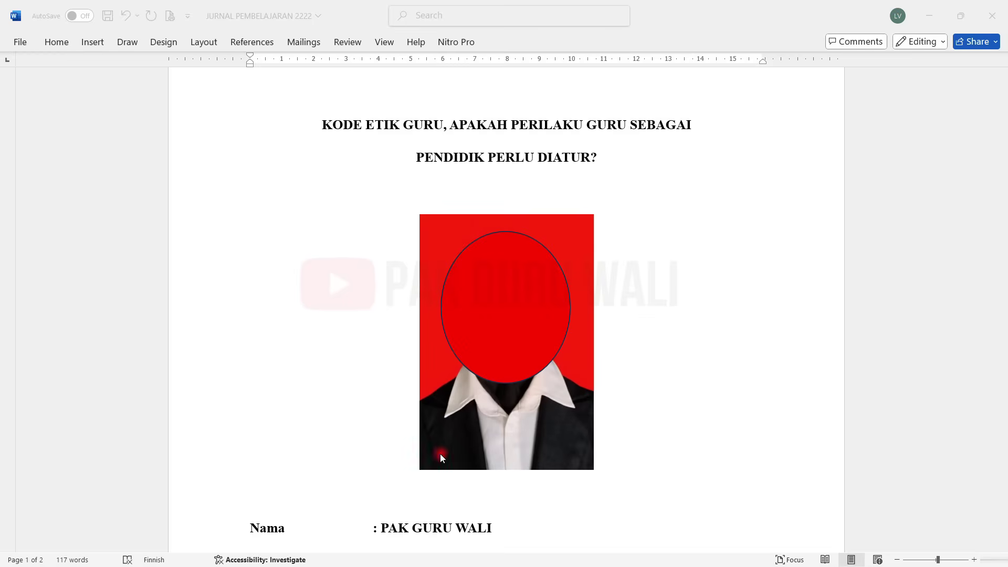
pyautogui.scroll(-5, 540, 449)
pyautogui.scroll(-4, 423, 415)
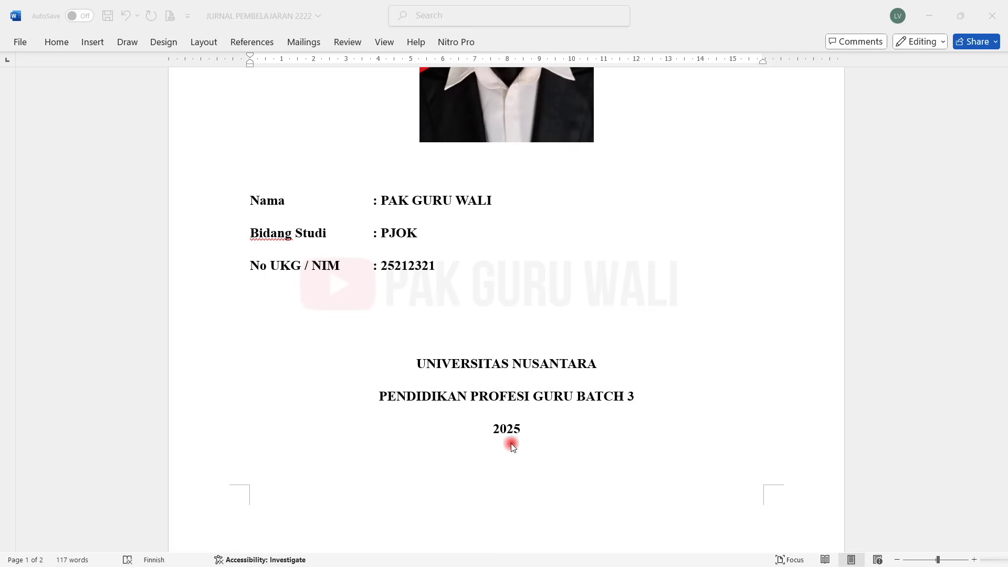
pyautogui.scroll(-4, 578, 282)
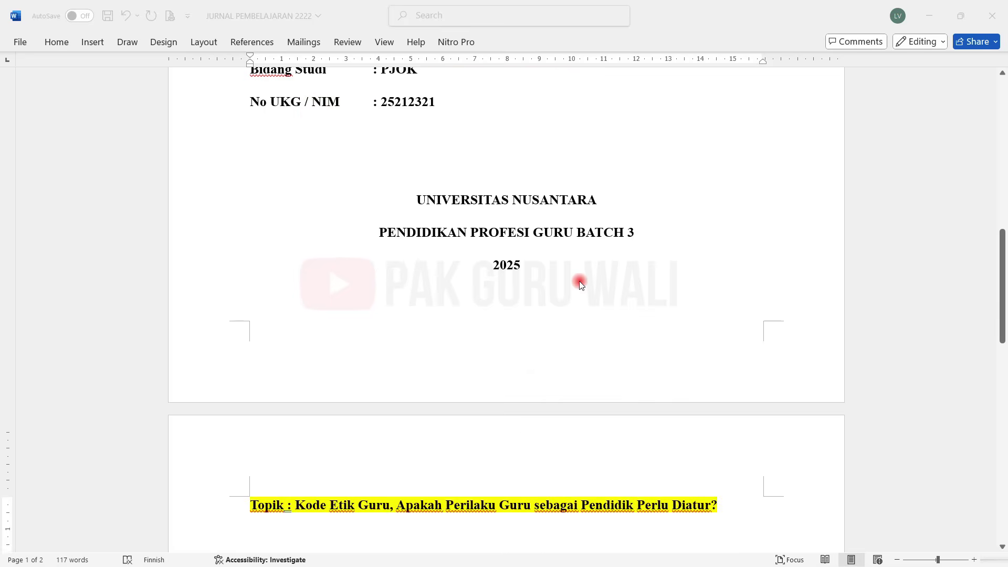
pyautogui.scroll(-6, 580, 283)
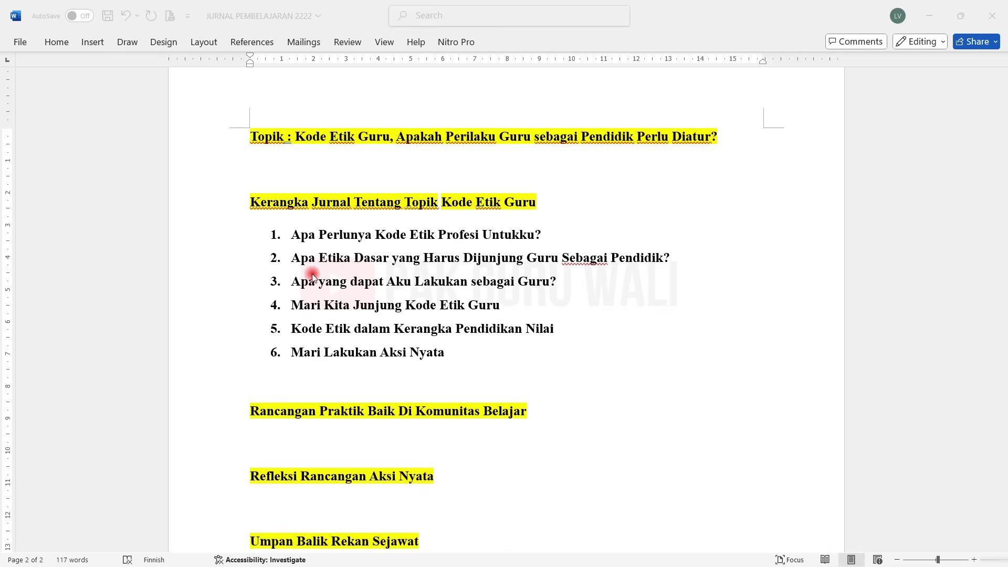
# - Select the first two numbered items under Kerangka Jurnal Tentang Topik Kode Etik Guru, and clear the selection
pyautogui.click(257, 234)
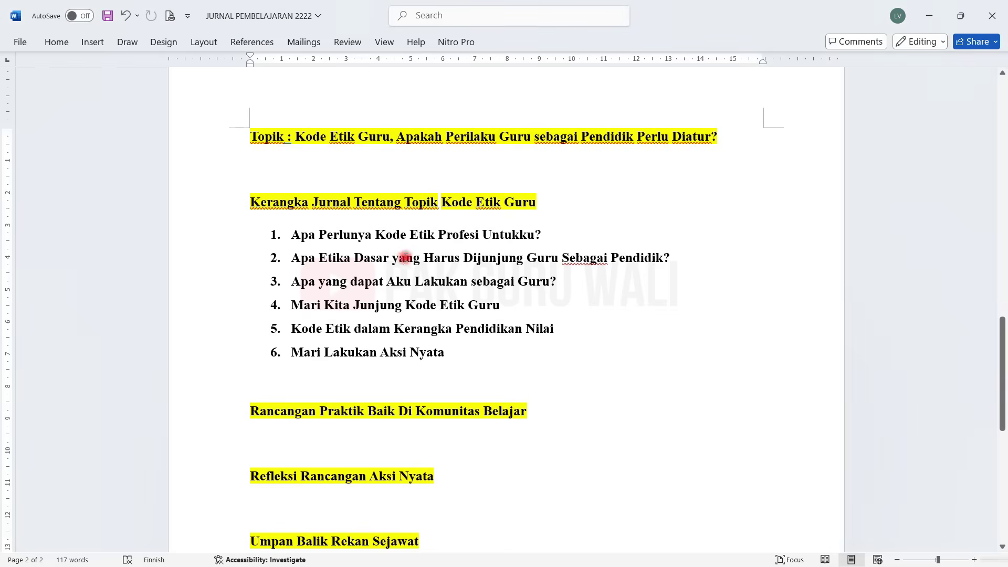
pyautogui.moveTo(692, 257); pyautogui.dragTo(270, 234)
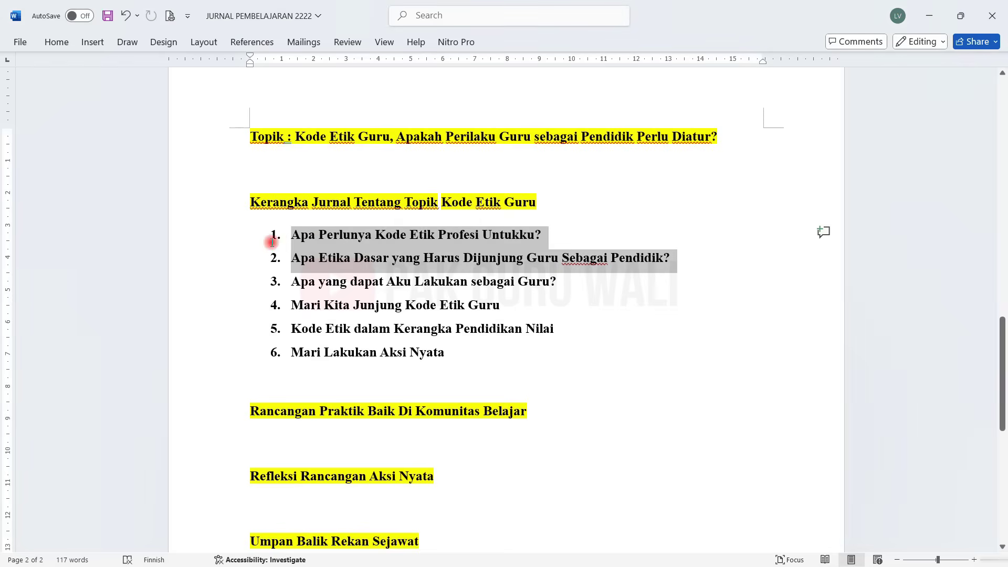
pyautogui.click(418, 259)
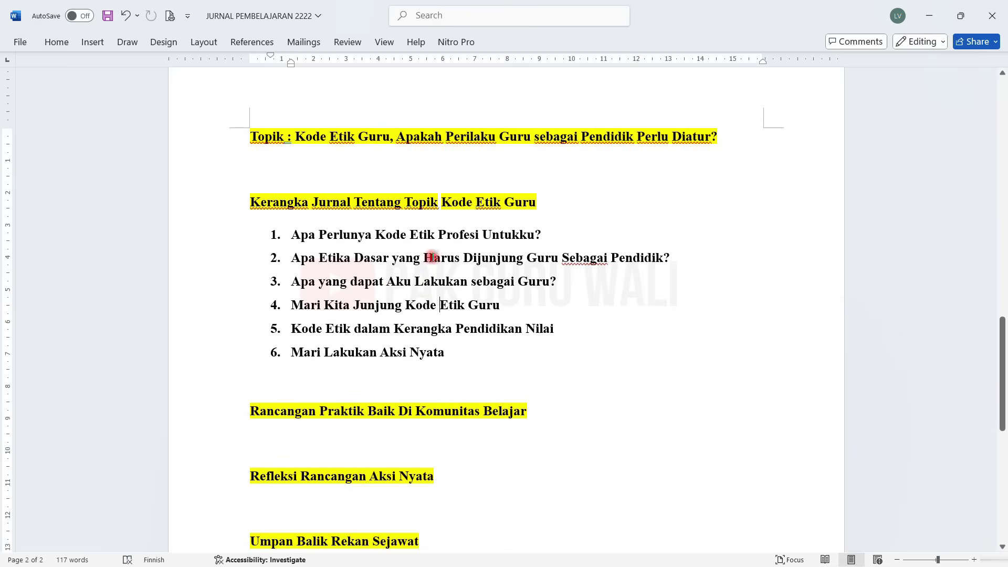
# - Switch to the Buku Ajar FPPN PDF in Nitro Pro and find the heading Materi 1: Apa Perlunya Kode Etik Profesi Untukku? in Topik 3
pyautogui.hotkey('alt', 'Tab')
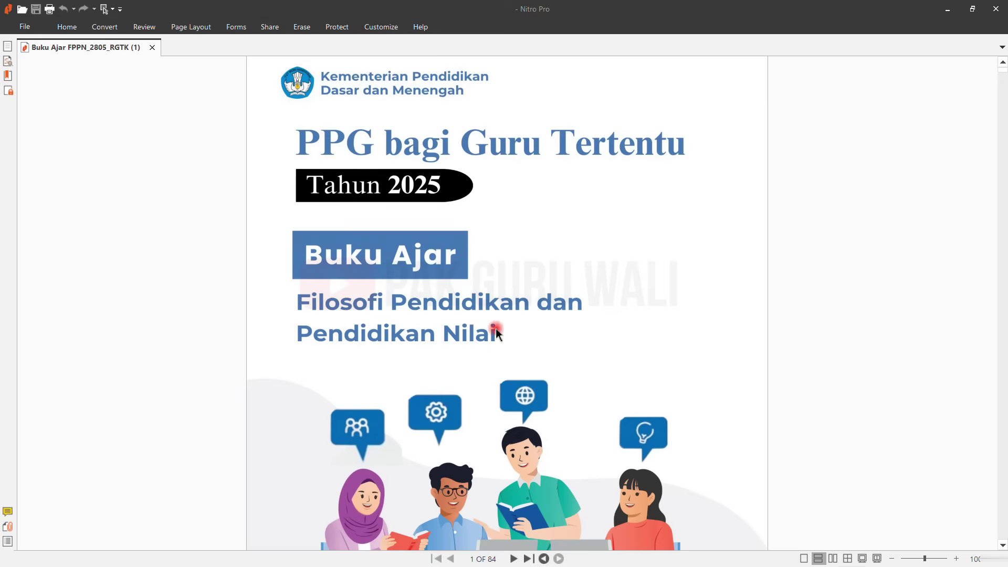
pyautogui.scroll(-2, 435, 323)
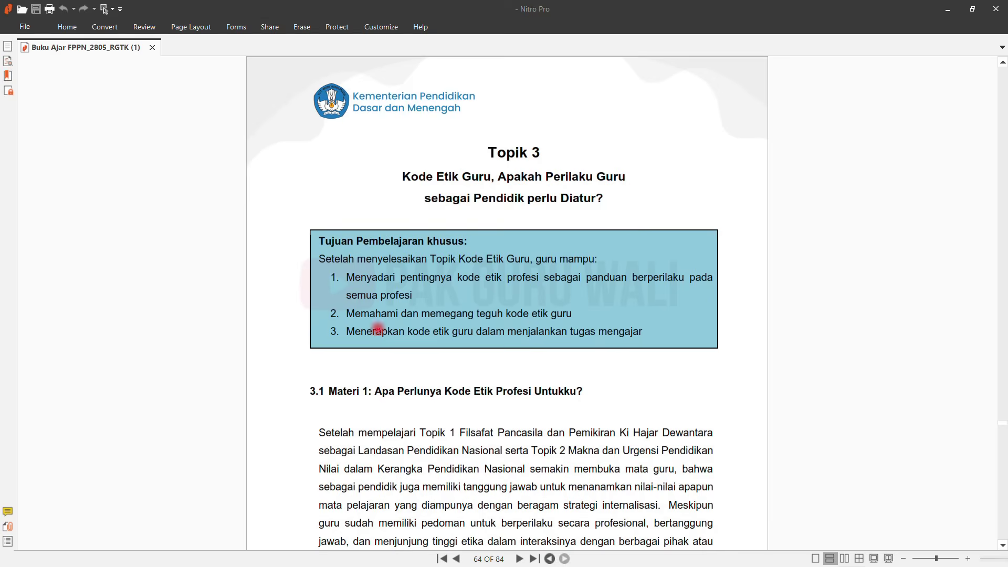
pyautogui.scroll(-3, 401, 319)
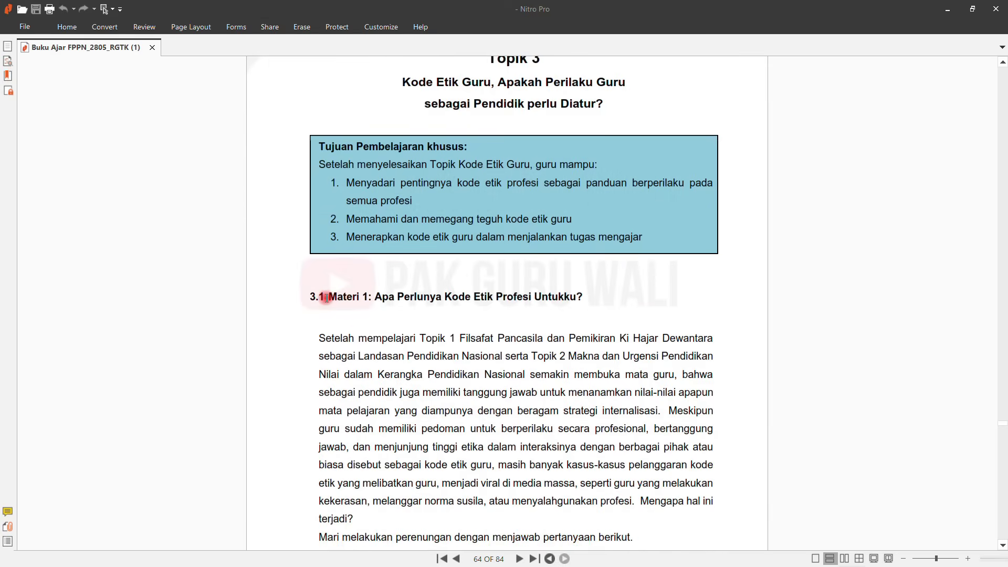
pyautogui.moveTo(329, 297); pyautogui.dragTo(523, 298)
pyautogui.click(600, 298)
# - Go through the Topik 3 material to the Aksi Nyata section on PDF page 83 and select that heading
pyautogui.scroll(-20, 531, 281)
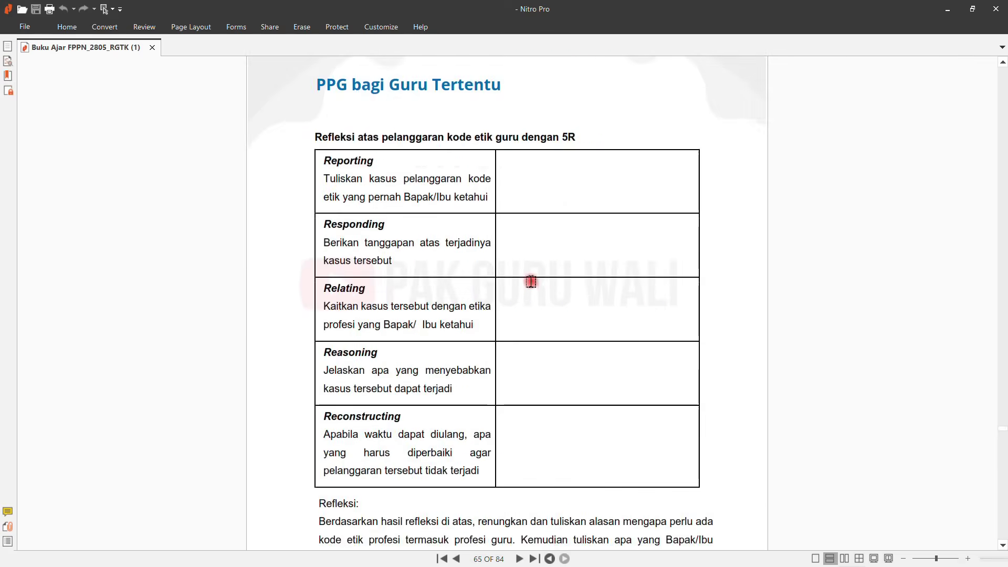
pyautogui.scroll(-20, 532, 275)
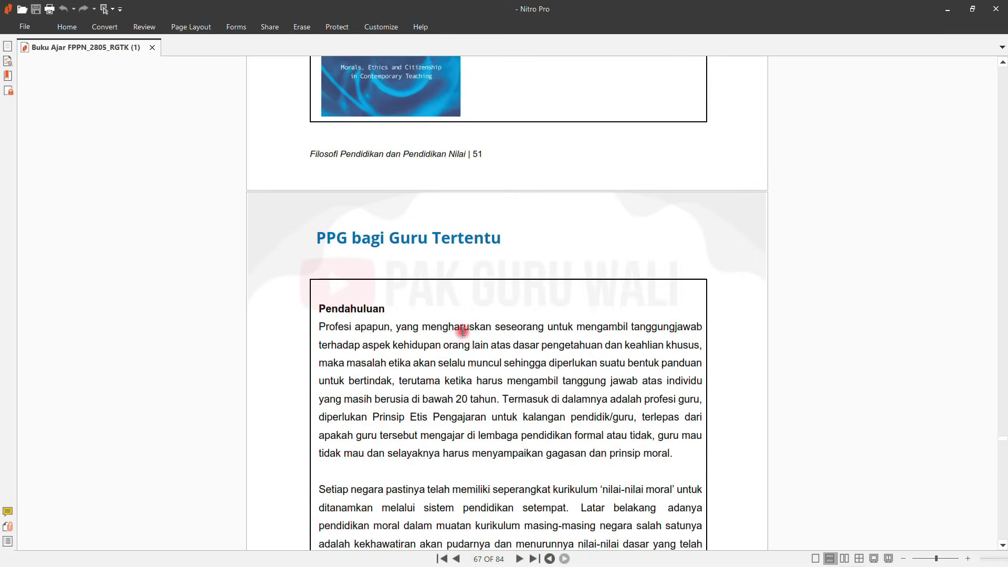
pyautogui.scroll(-10, 419, 282)
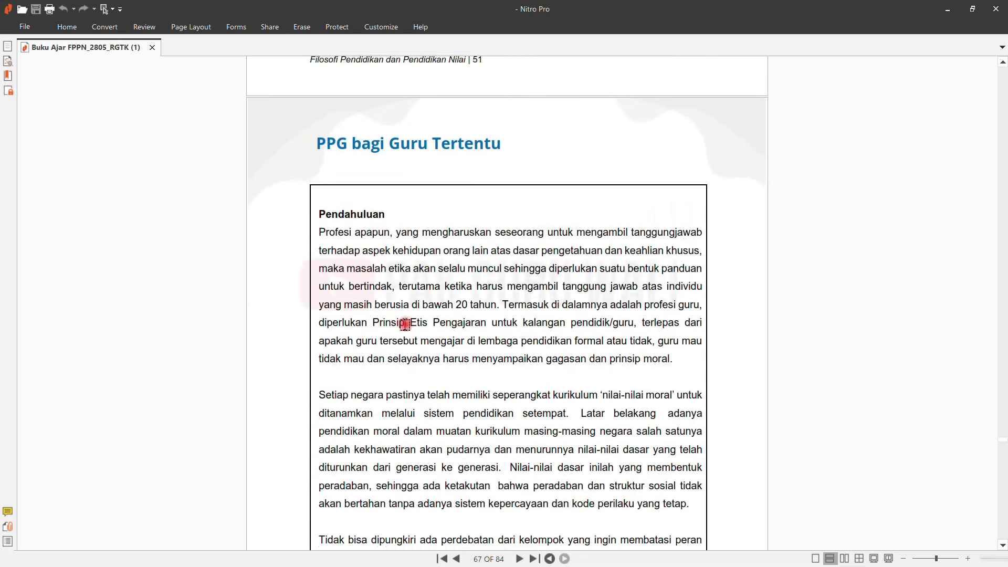
pyautogui.scroll(-20, 450, 311)
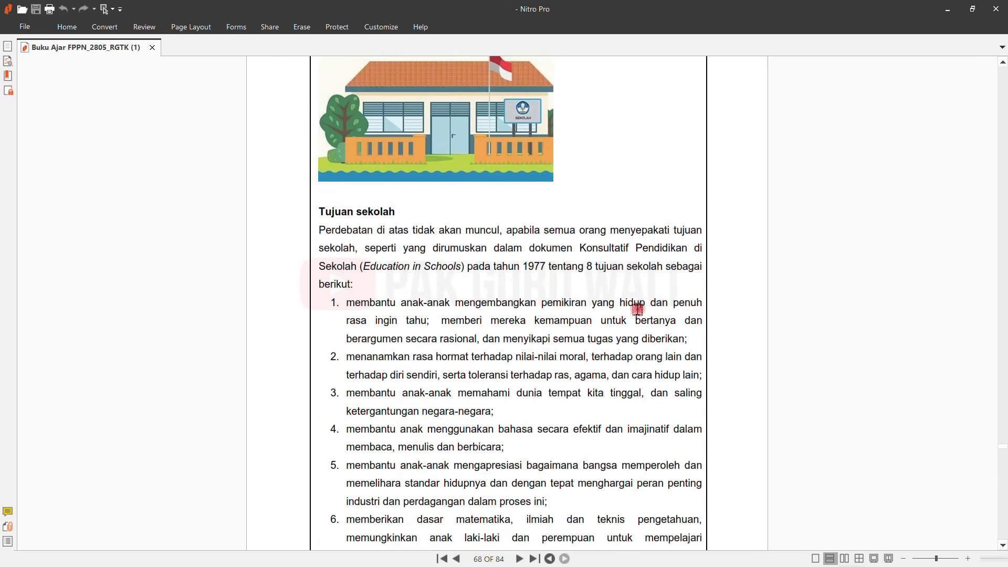
pyautogui.moveTo(1002, 450); pyautogui.dragTo(1002, 531)
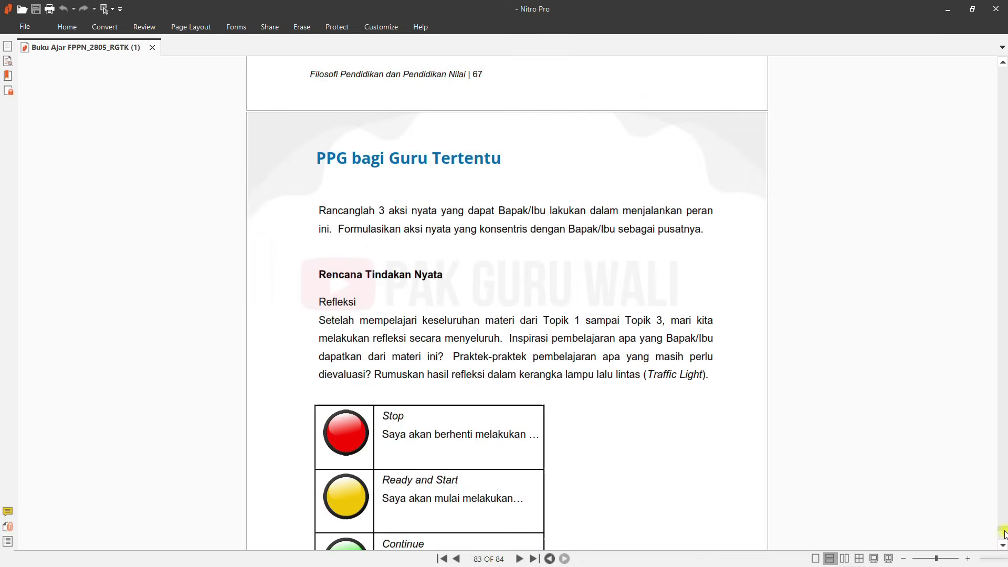
pyautogui.scroll(-6, 651, 377)
pyautogui.scroll(-4, 652, 375)
pyautogui.scroll(3, 558, 380)
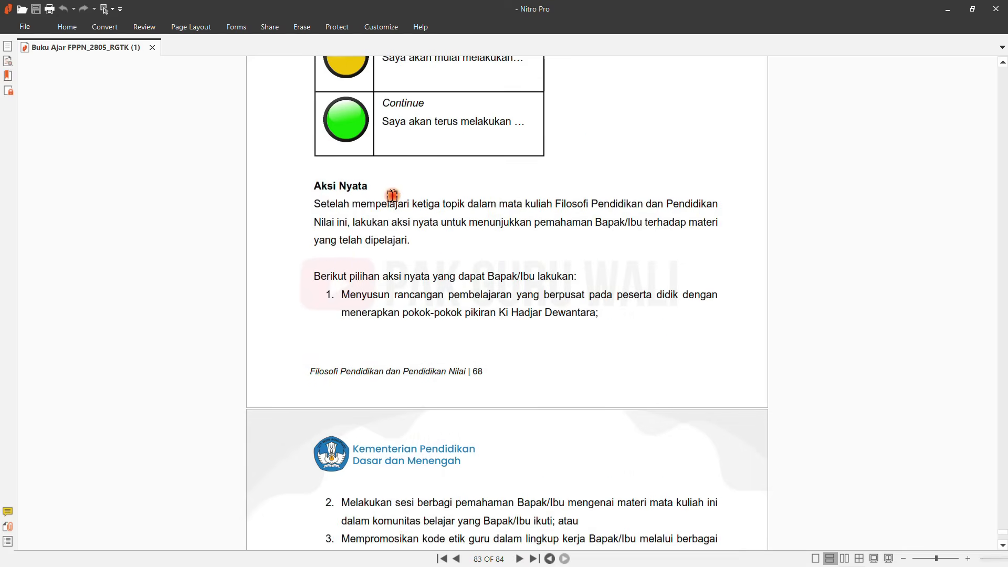
pyautogui.moveTo(384, 185); pyautogui.dragTo(314, 186)
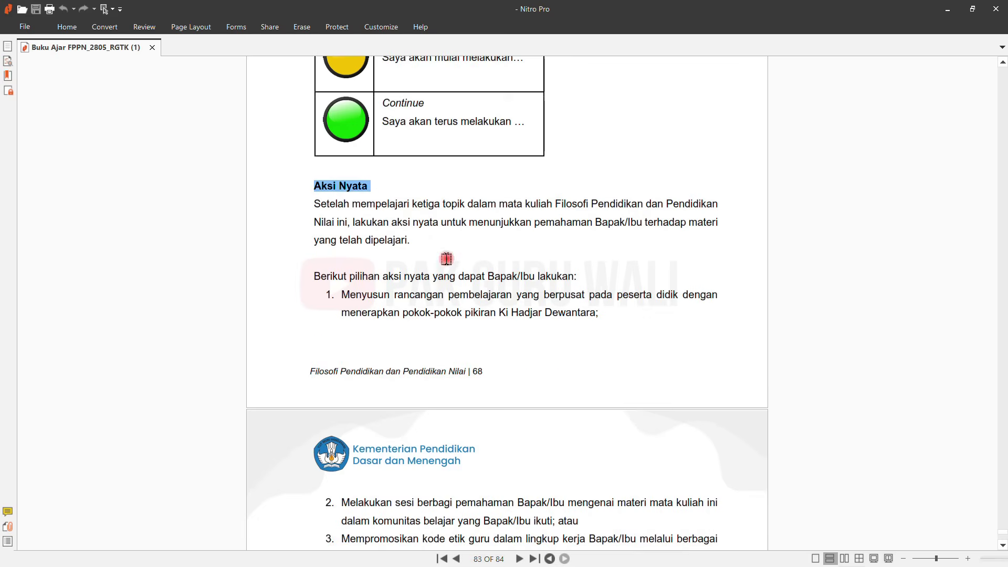
# - Select the sentence introducing the aksi nyata options, and the words "rancangan pembelajaran" in option 1
pyautogui.scroll(-3, 445, 252)
pyautogui.scroll(1, 396, 153)
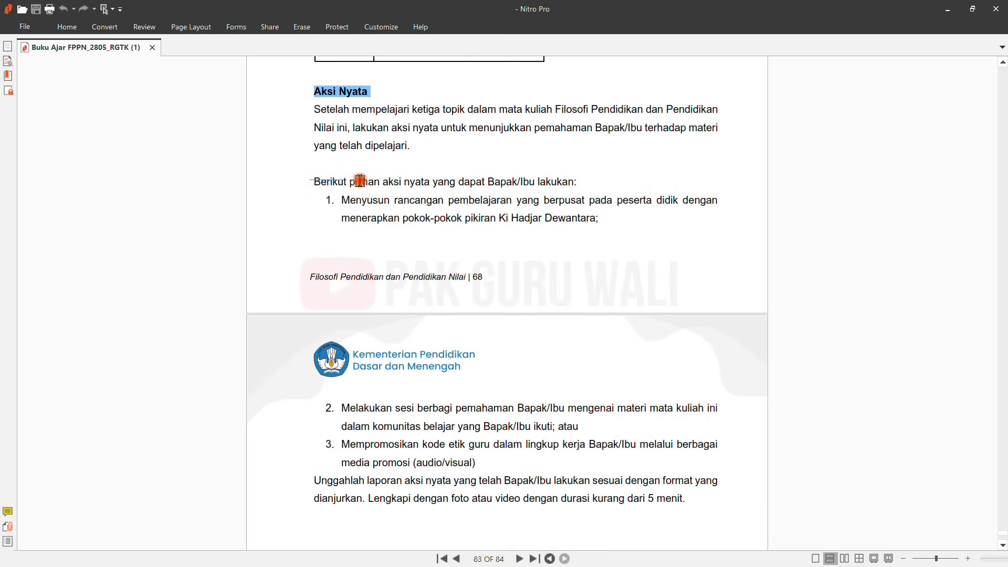
pyautogui.moveTo(560, 182); pyautogui.dragTo(315, 181)
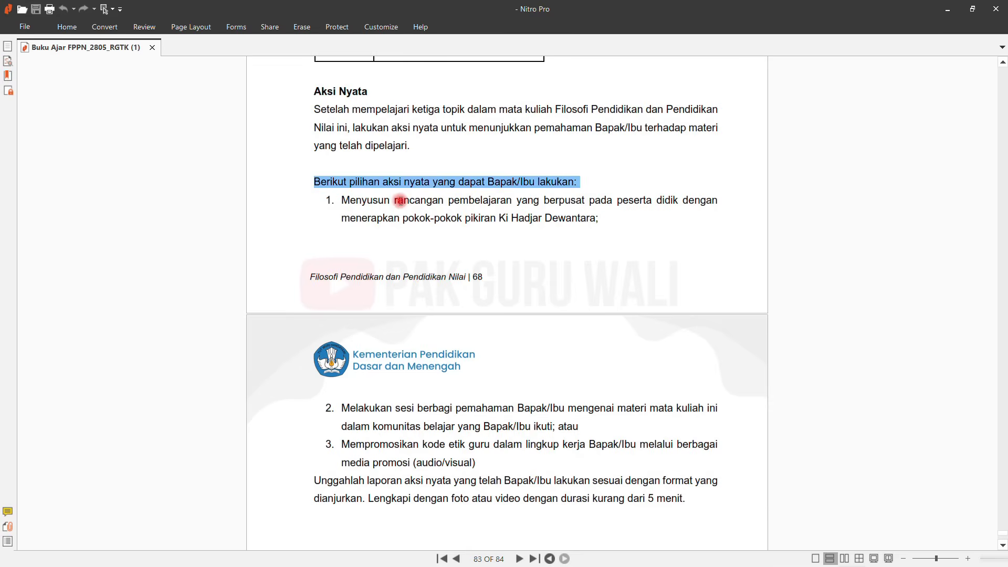
pyautogui.moveTo(395, 200)
pyautogui.mouseDown()
pyautogui.moveTo(522, 200)
pyautogui.moveTo(394, 202)
pyautogui.mouseUp()
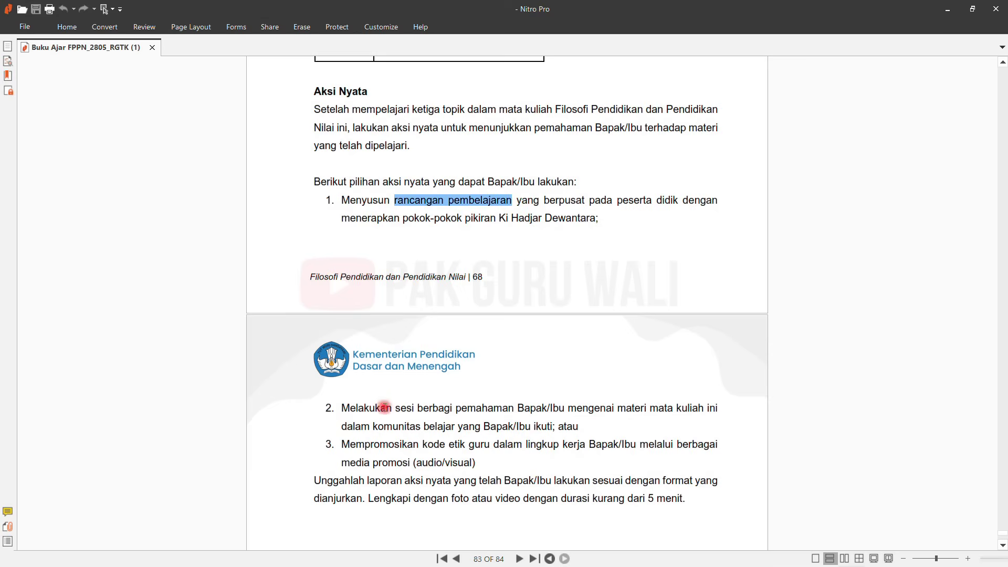
# - Select "sesi berbagi pemahaman" in option 2, and the option's text from "Melakukan" to "komunitas belajar yang Bapak/Ibu"
pyautogui.moveTo(397, 407); pyautogui.dragTo(513, 411)
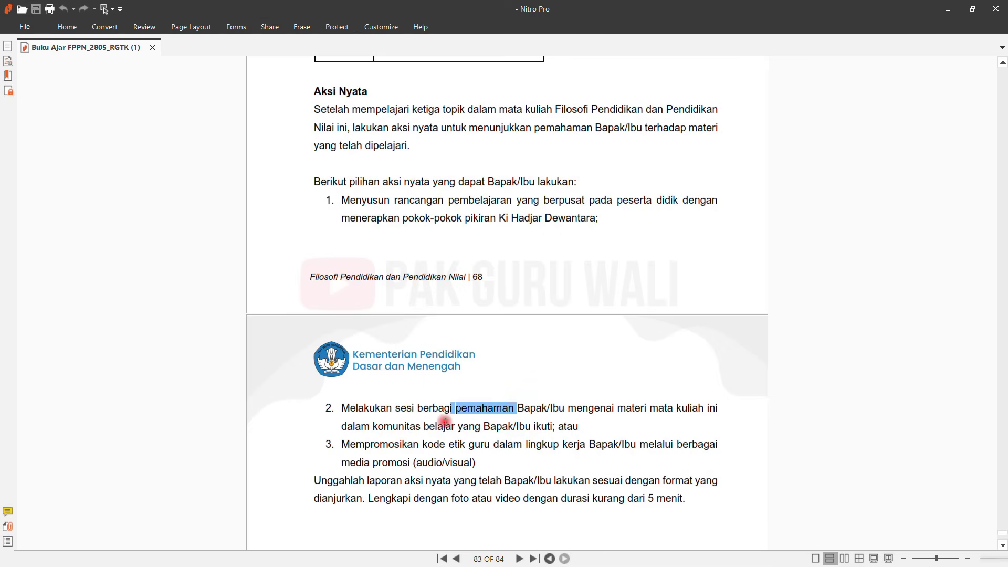
pyautogui.moveTo(395, 408); pyautogui.dragTo(513, 405)
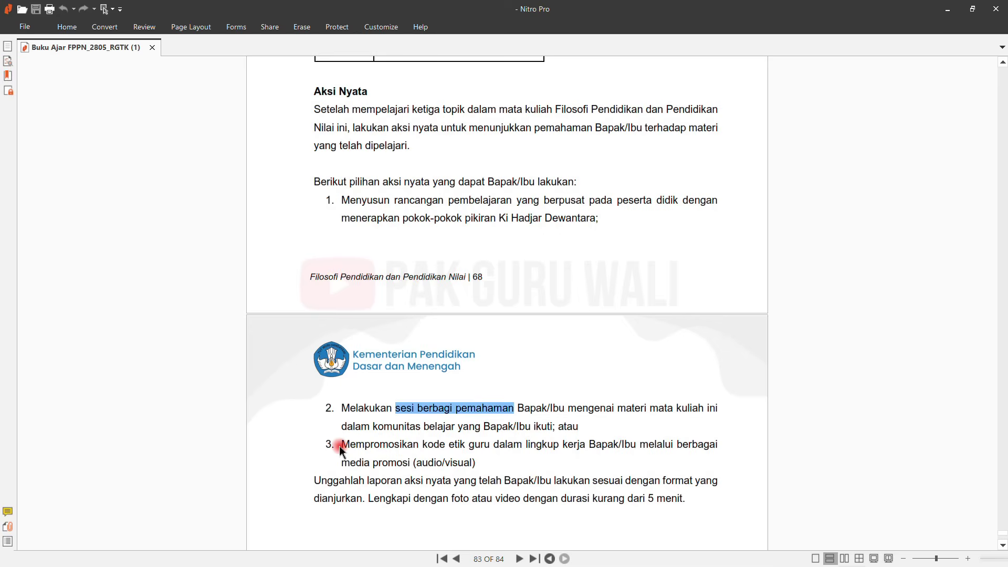
pyautogui.click(351, 409)
pyautogui.moveTo(342, 409); pyautogui.dragTo(530, 430)
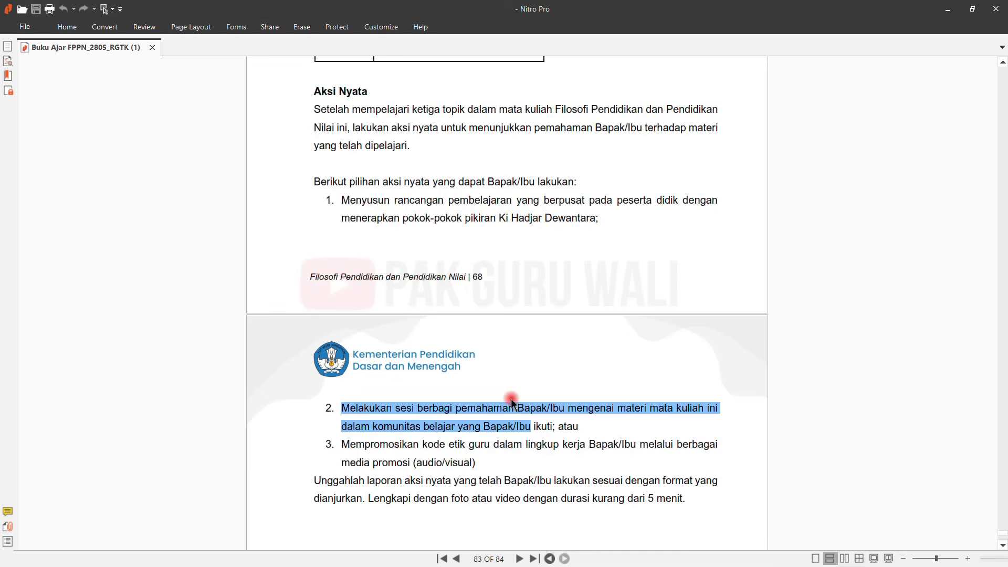
# - Switch to the JURNAL PEMBELAJARAN 2222 document in Word and review its outline headings from Topik to Umpan Balik Rekan Sejawat
pyautogui.hotkey('alt', 'Tab')
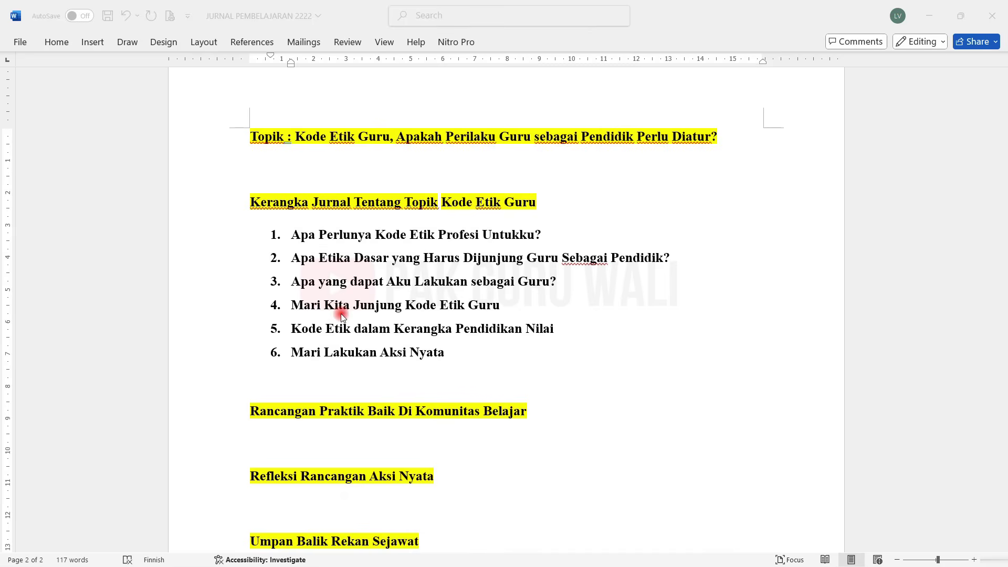
pyautogui.scroll(-1, 341, 315)
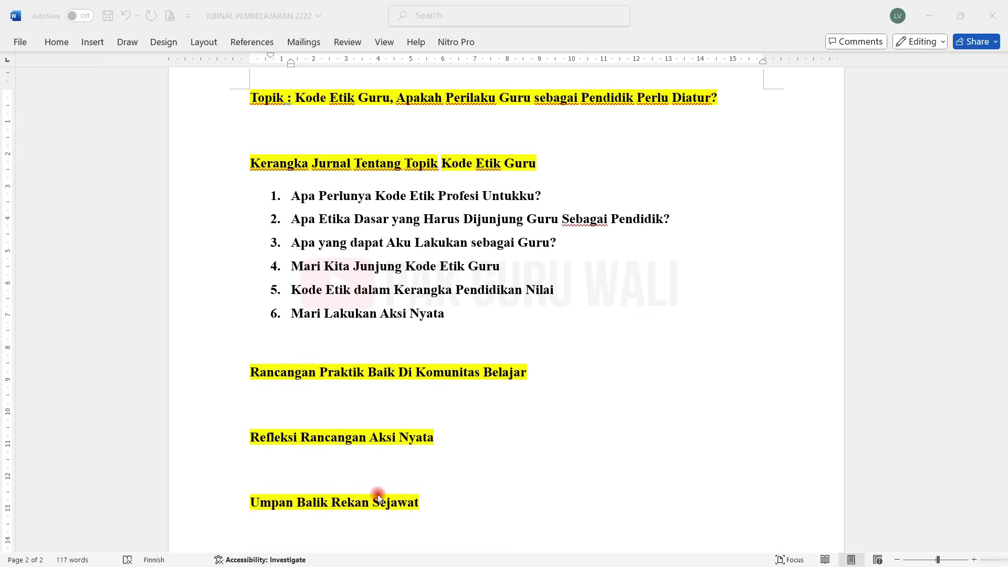
pyautogui.scroll(2, 395, 418)
pyautogui.scroll(-1, 395, 418)
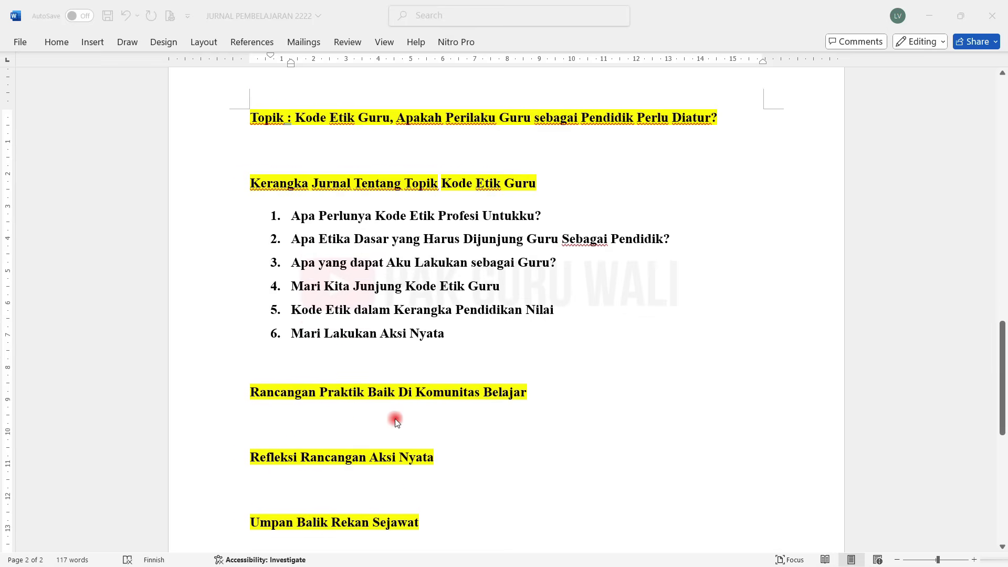
pyautogui.scroll(-1, 395, 418)
pyautogui.scroll(1, 394, 418)
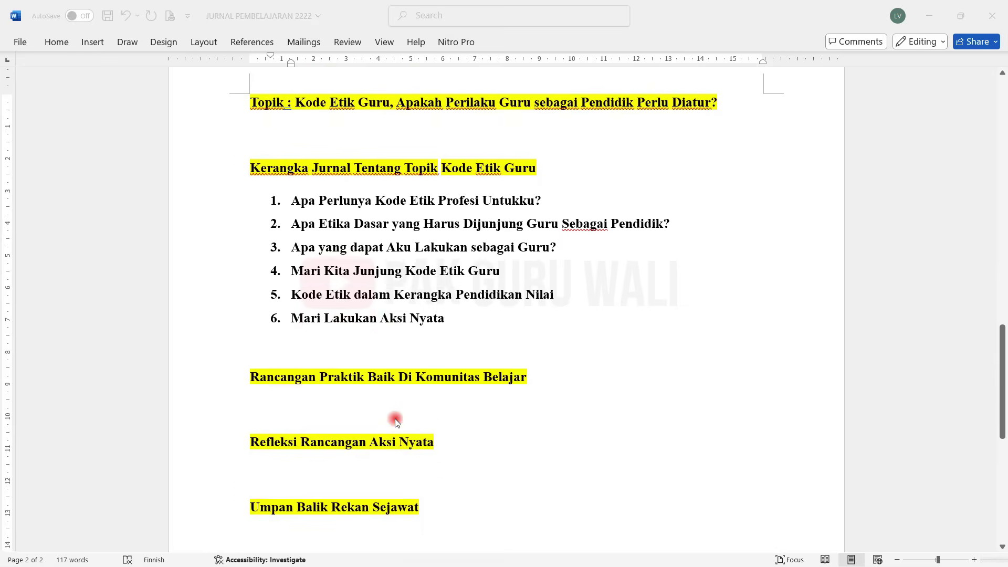
pyautogui.scroll(1, 394, 418)
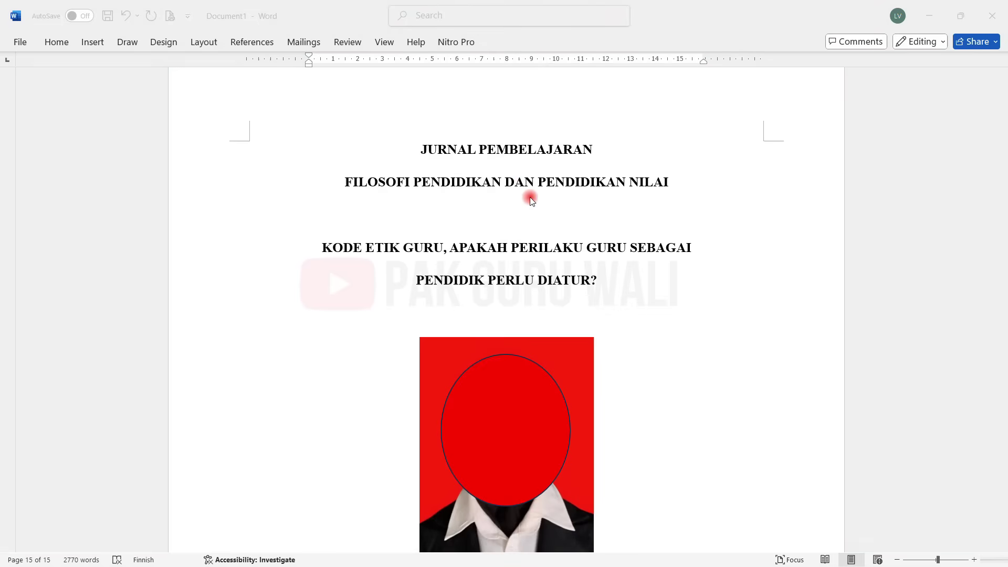
# - Review the sample journal's cover page, from title and photo to the identity fields and university, and continue to the Topik page
pyautogui.scroll(-2, 530, 200)
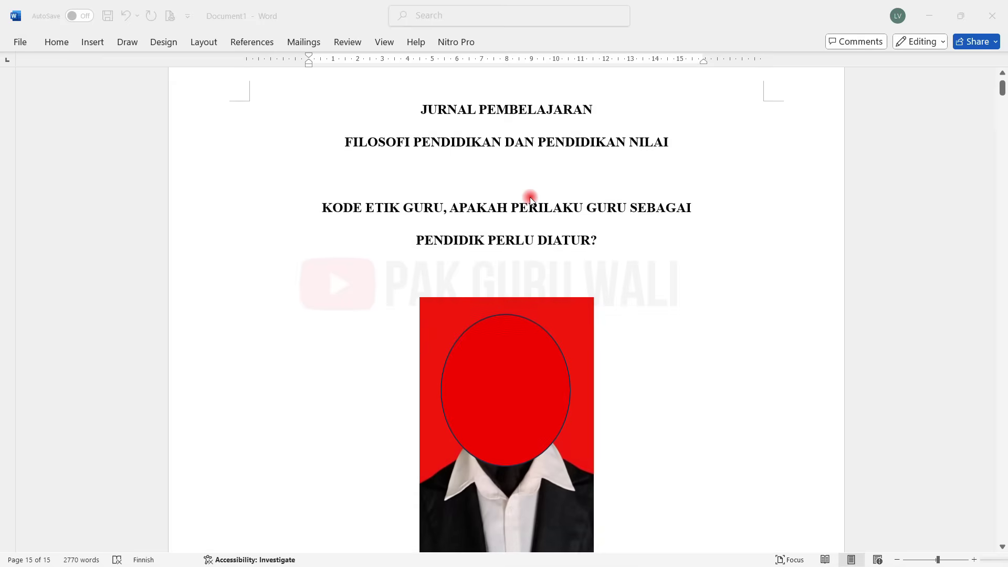
pyautogui.scroll(-5, 456, 288)
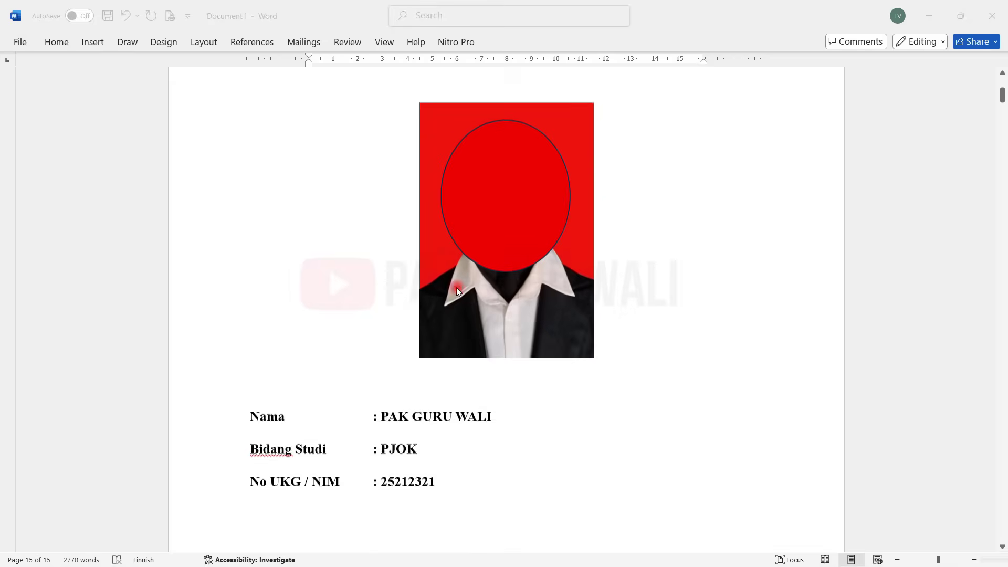
pyautogui.scroll(-2, 455, 288)
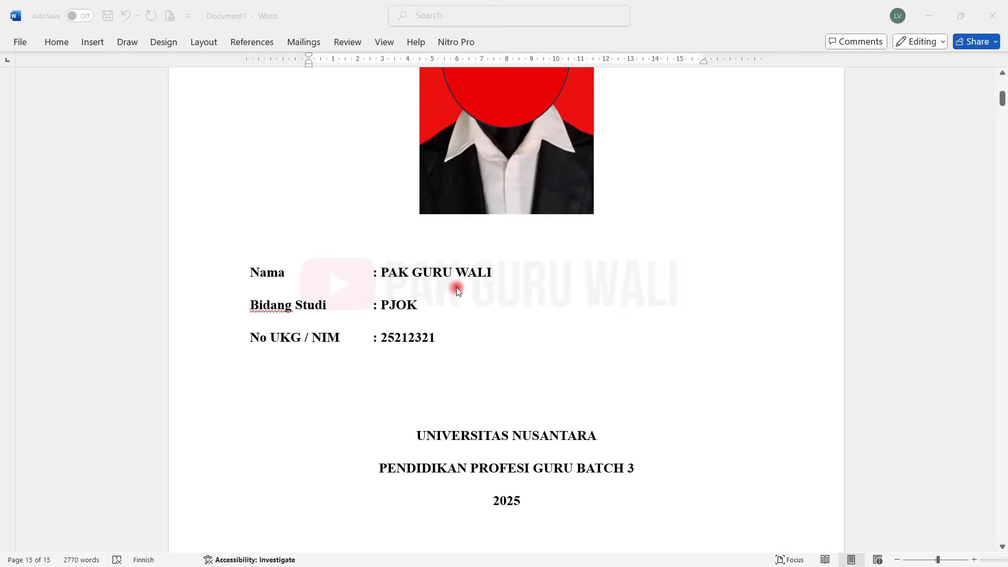
pyautogui.scroll(-1, 489, 346)
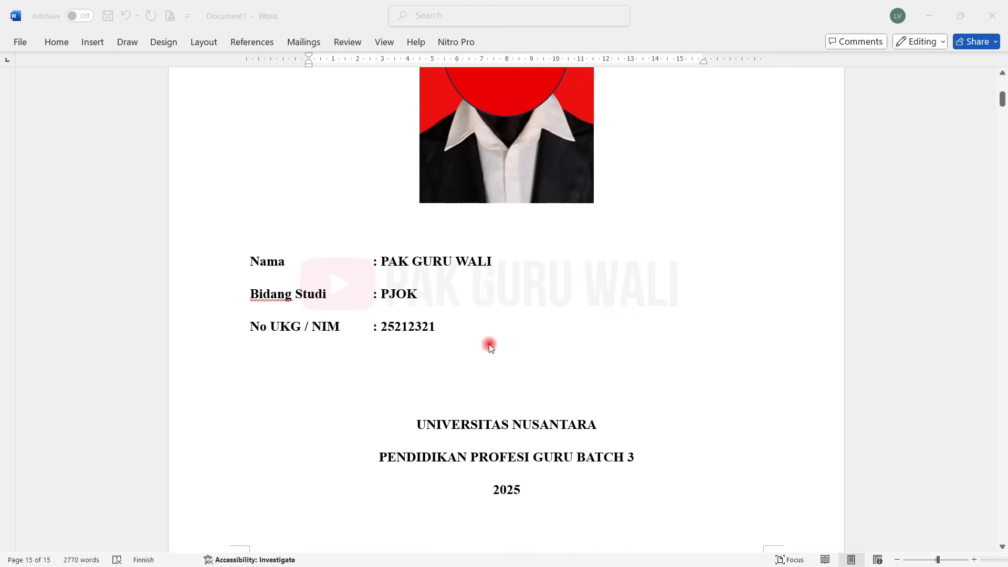
pyautogui.scroll(-5, 489, 347)
pyautogui.scroll(-6, 490, 345)
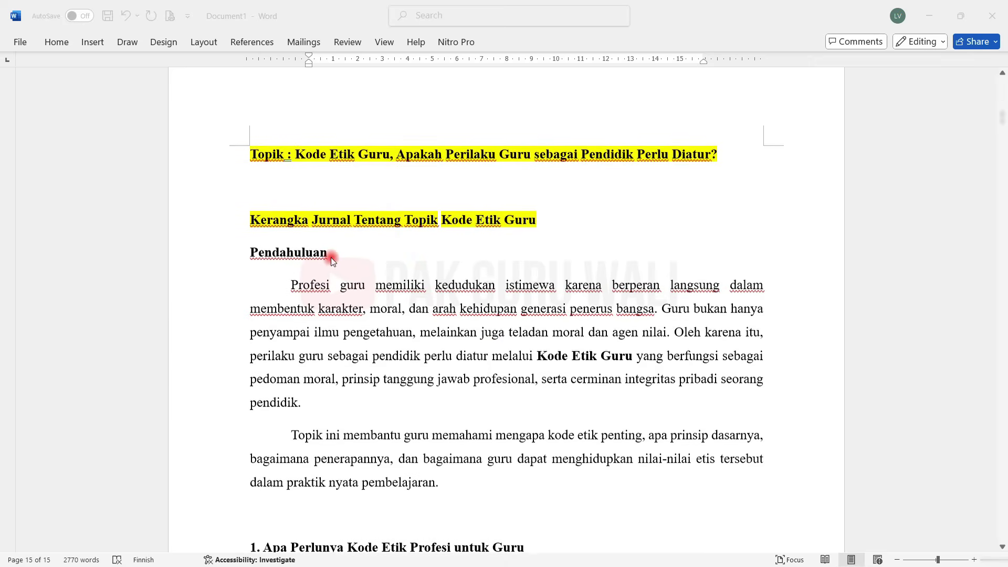
# - Read the Pendahuluan and the reasons listed under section 1, Apa Perlunya Kode Etik Profesi untuk Guru
pyautogui.scroll(-3, 330, 257)
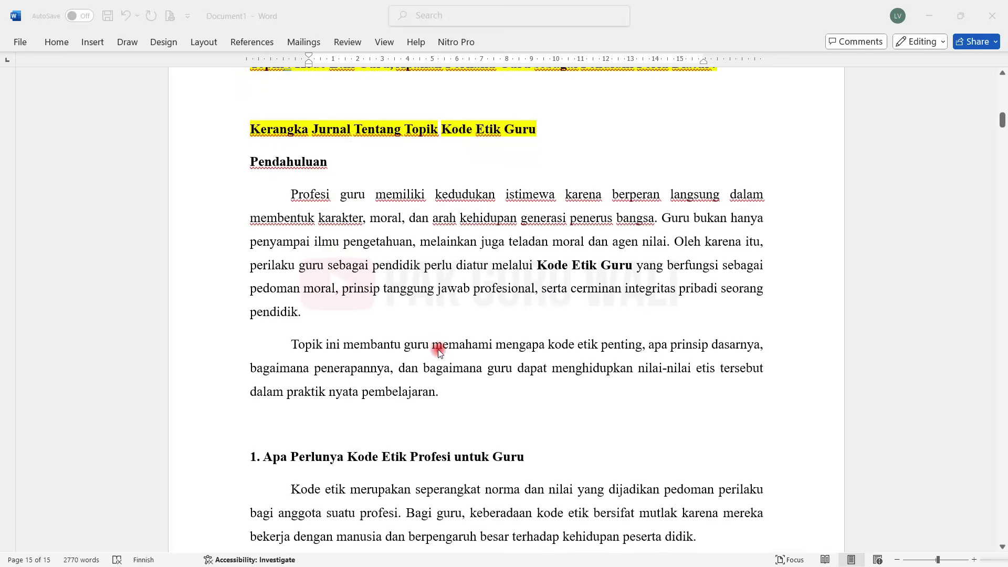
pyautogui.scroll(-5, 387, 357)
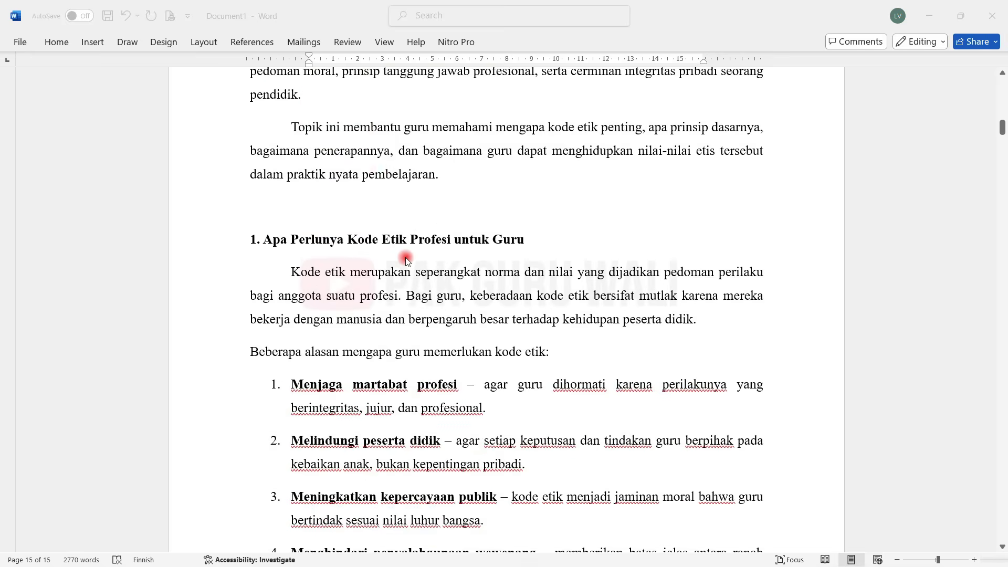
pyautogui.scroll(-3, 440, 333)
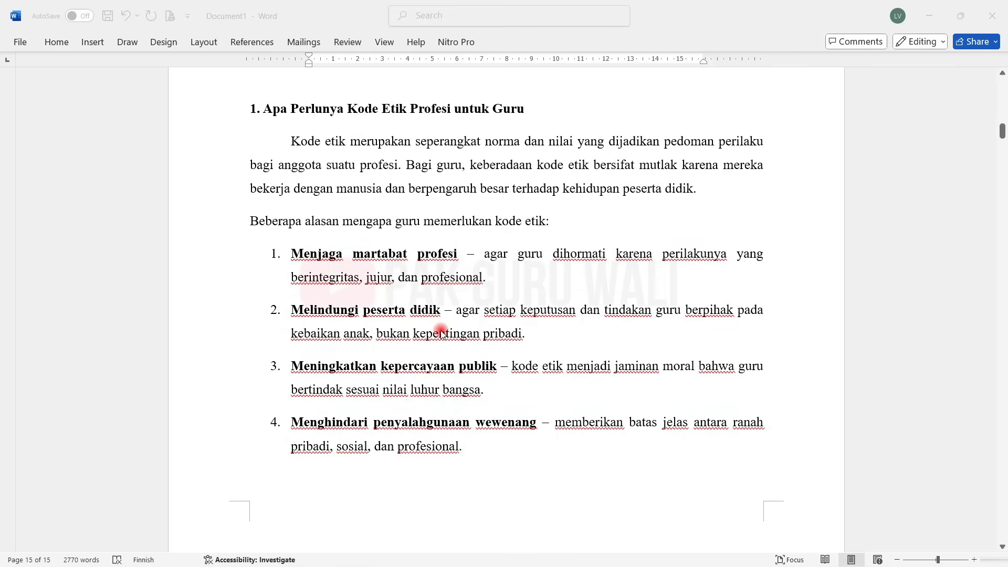
pyautogui.scroll(5, 440, 334)
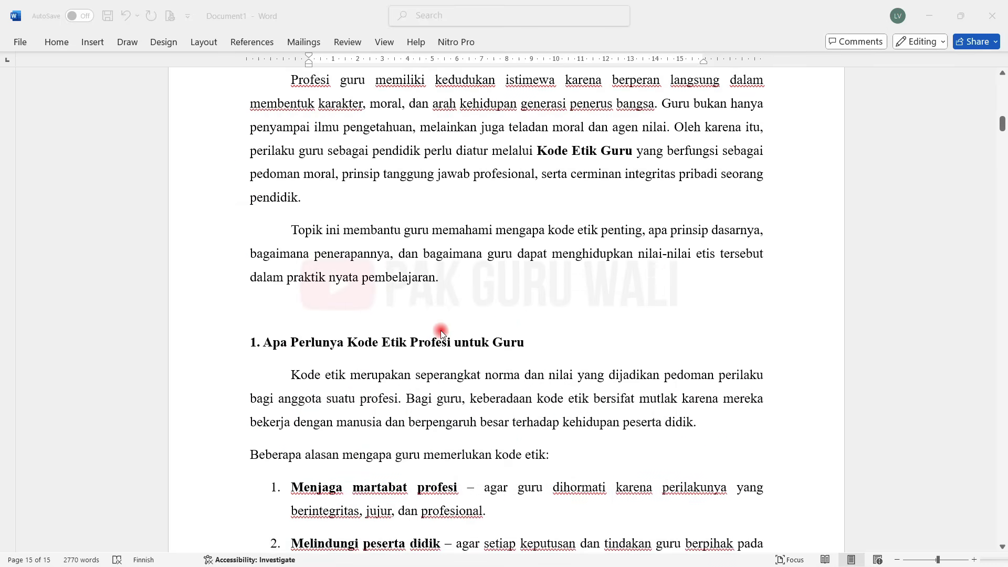
pyautogui.scroll(3, 441, 334)
pyautogui.scroll(-2, 441, 334)
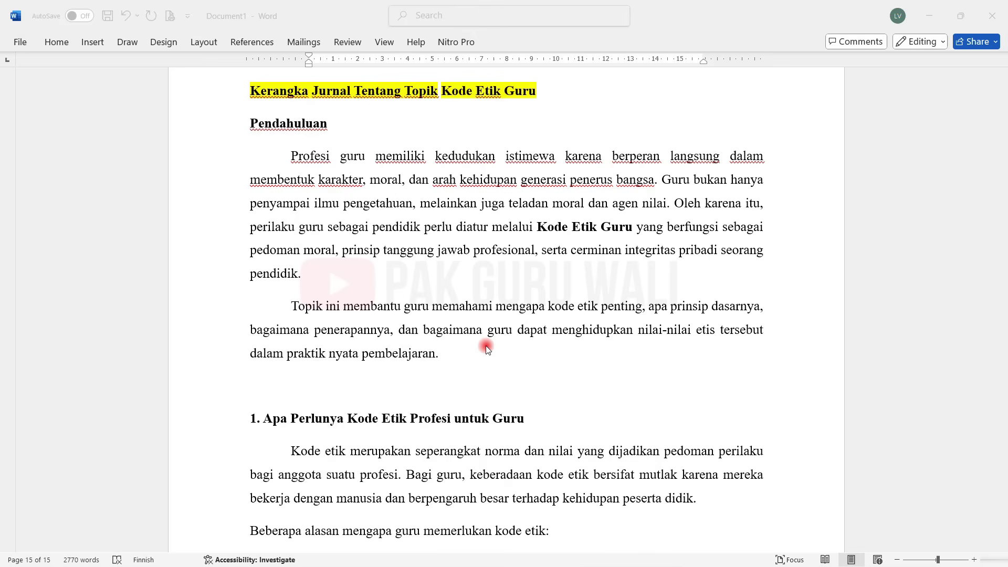
# - Go through section 2, Etika Dasar yang Harus Dijunjung Guru sebagai Pendidik, and its ethical principles up to section 3
pyautogui.scroll(-3, 486, 345)
pyautogui.scroll(-13, 486, 346)
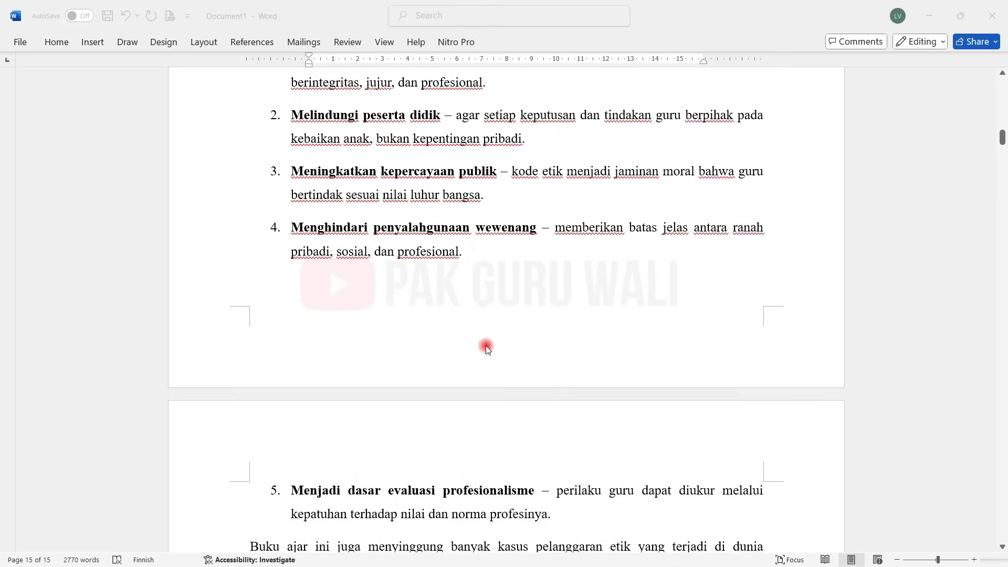
pyautogui.scroll(-1, 486, 347)
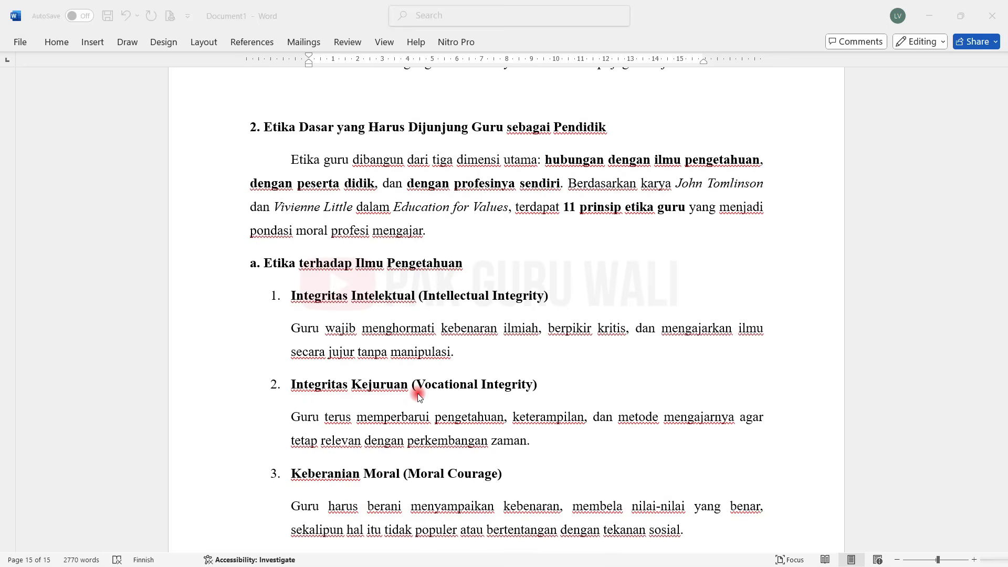
pyautogui.scroll(-10, 419, 395)
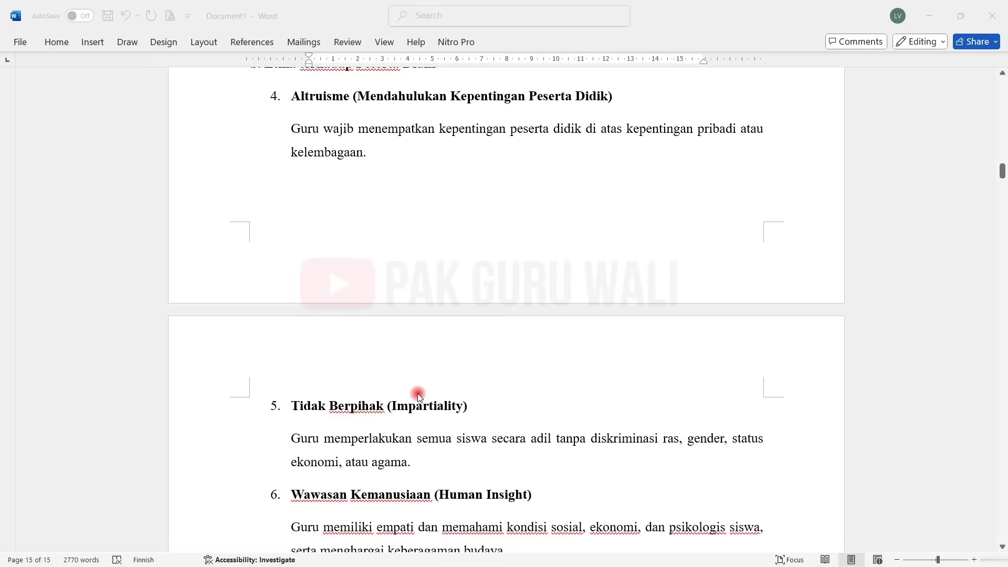
pyautogui.scroll(-8, 419, 394)
pyautogui.scroll(-12, 418, 395)
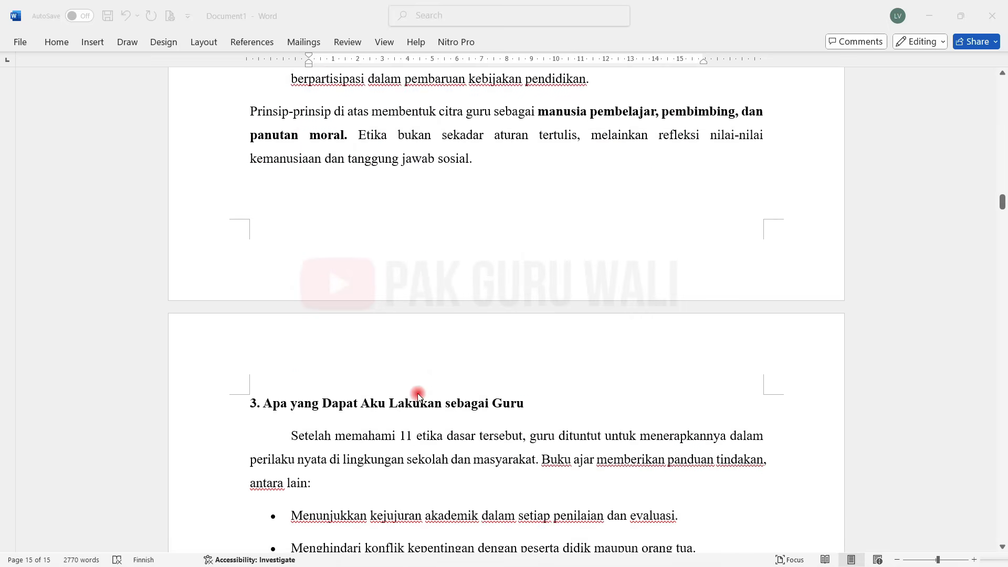
# - Read section 3 on what a teacher can do and section 4, Mari Kita Junjung Kode Etik Guru
pyautogui.scroll(-5, 418, 395)
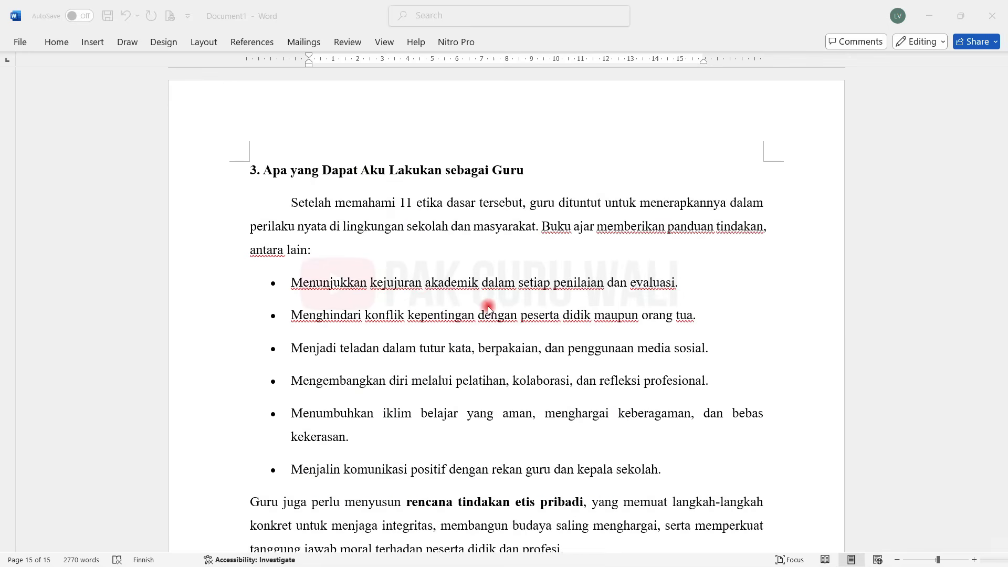
pyautogui.scroll(-4, 487, 313)
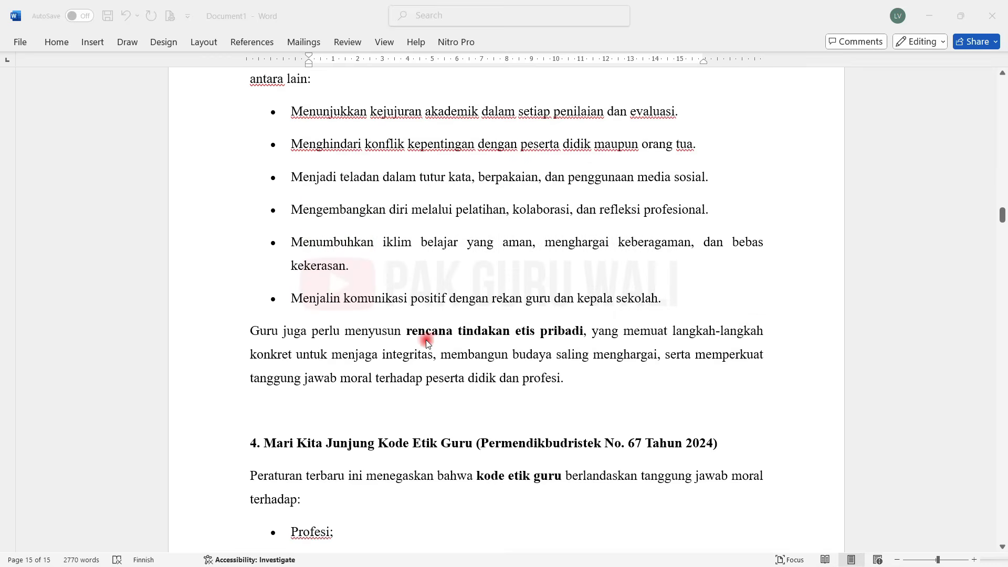
pyautogui.scroll(-6, 349, 359)
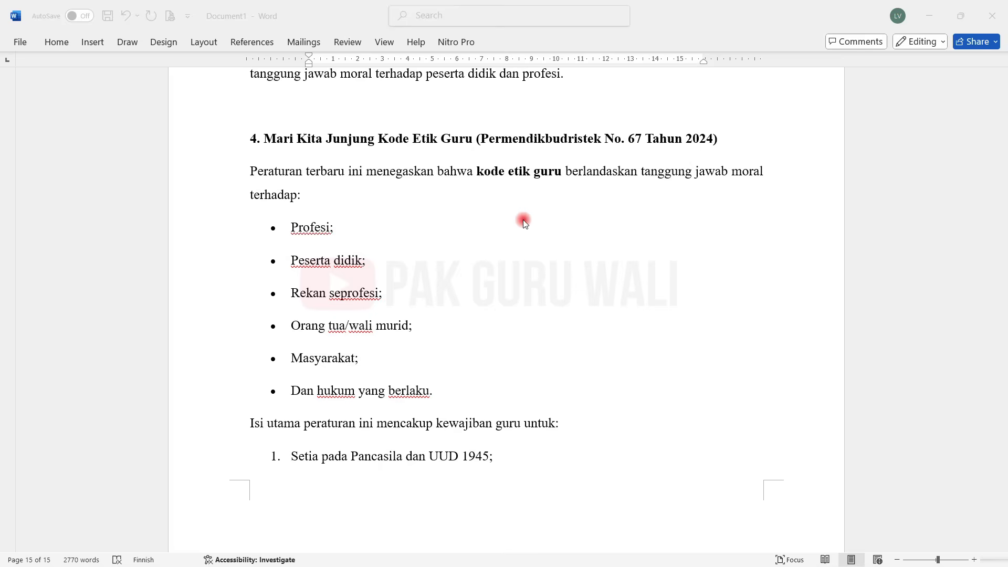
pyautogui.scroll(-12, 417, 283)
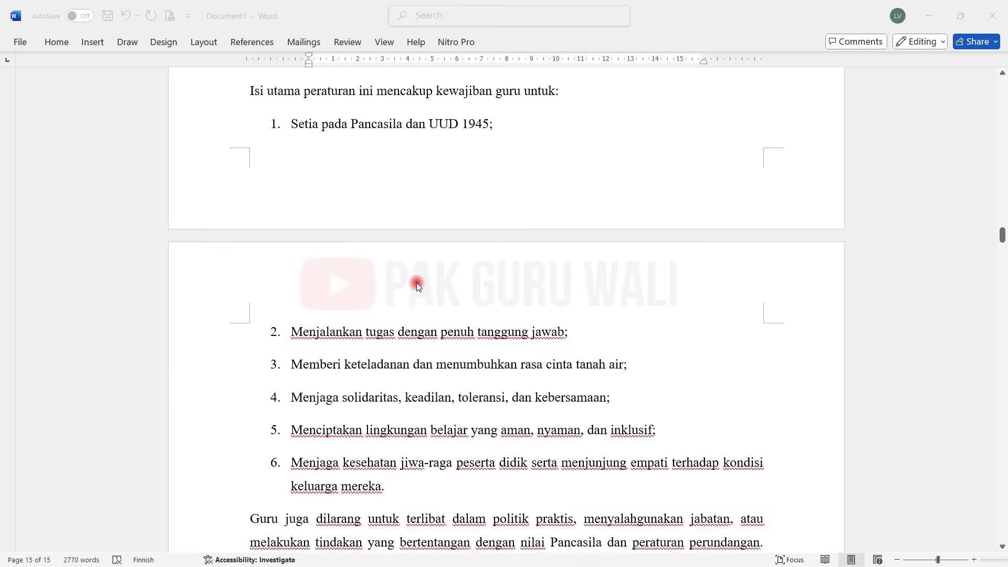
# - Examine section 5, Telaah Kasus Pelanggaran Kode Etik Guru, and select the teacher's name in the second case
pyautogui.scroll(-3, 417, 283)
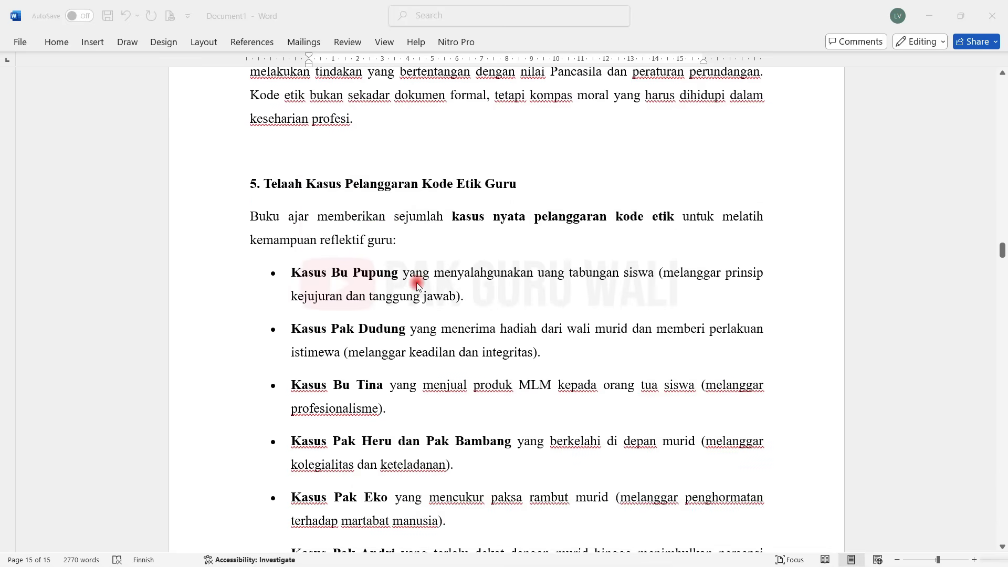
pyautogui.scroll(-2, 417, 284)
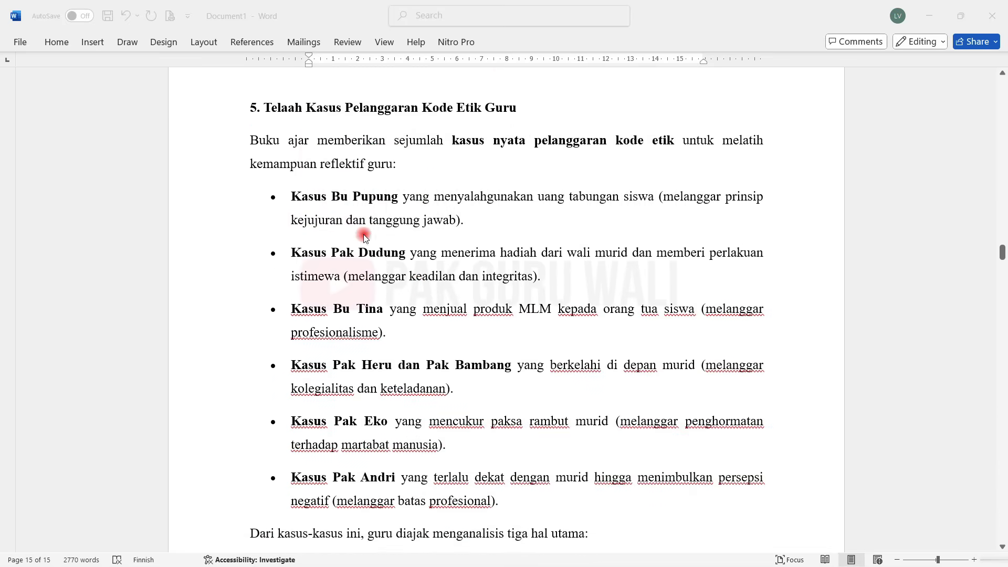
pyautogui.click(333, 253)
pyautogui.moveTo(333, 253); pyautogui.dragTo(401, 253)
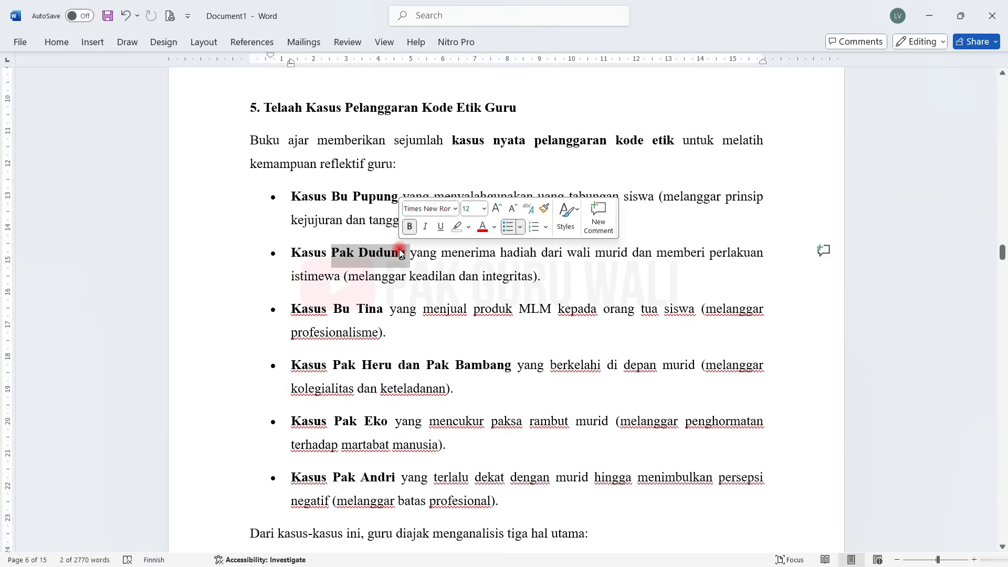
# - Read section 6, Kode Etik dalam Kerangka Pendidikan Nilai, and the suggested actions in section 7, Mari Lakukan Aksi Nyata
pyautogui.scroll(-1, 400, 306)
pyautogui.scroll(-11, 401, 306)
pyautogui.scroll(-2, 401, 306)
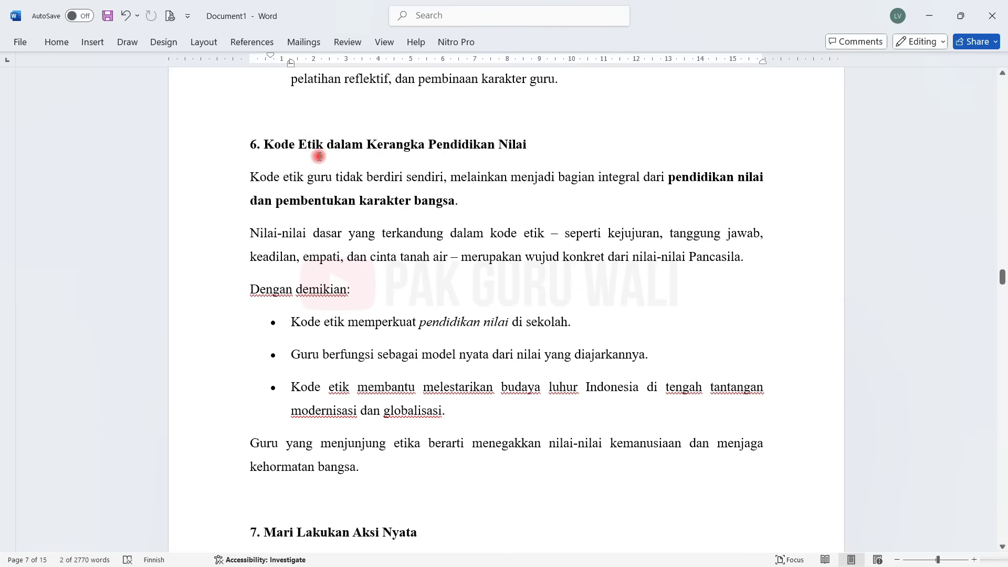
pyautogui.scroll(-6, 319, 156)
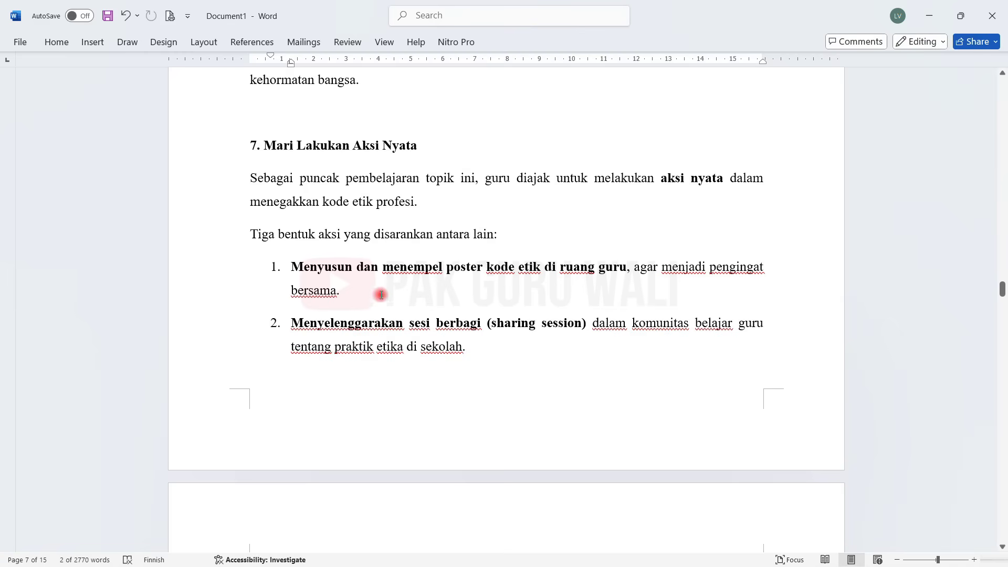
pyautogui.scroll(-3, 385, 333)
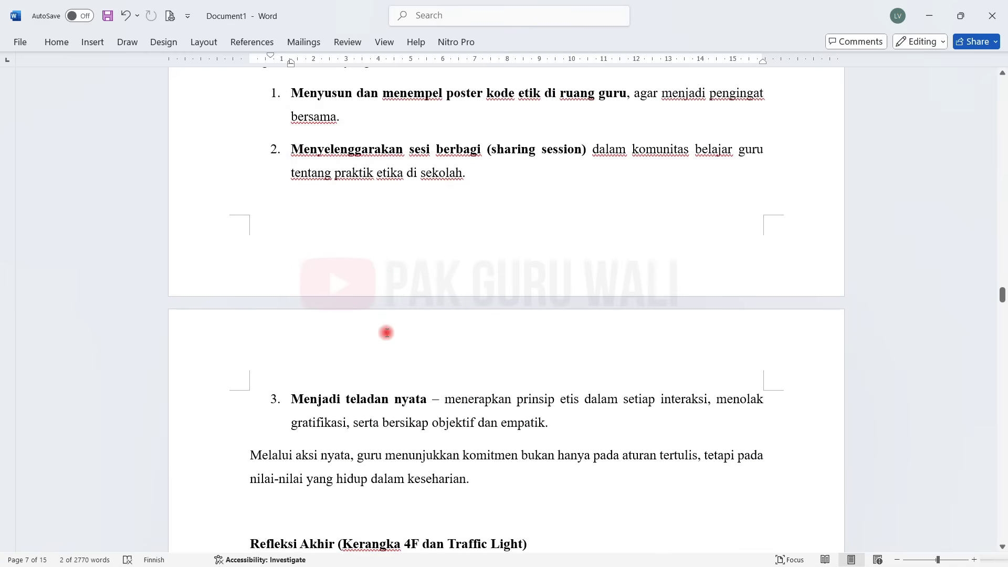
pyautogui.scroll(-1, 425, 393)
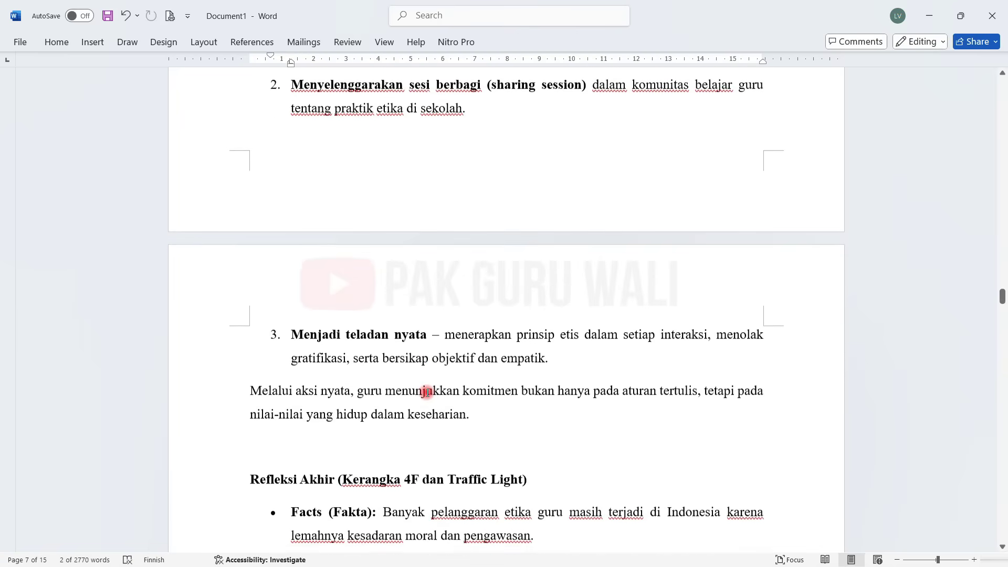
# - Go past Refleksi Akhir to Rancangan Praktik Baik Di Komunitas Belajar and review it from Latar Belakang to Sasaran Kegiatan
pyautogui.scroll(-2, 427, 392)
pyautogui.scroll(-12, 427, 391)
pyautogui.scroll(-2, 427, 392)
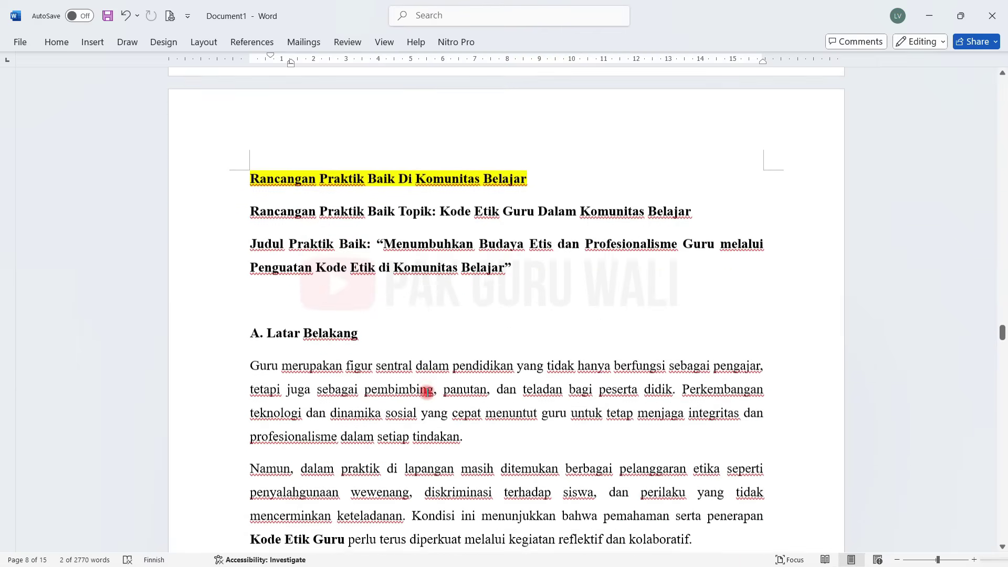
pyautogui.scroll(-1, 427, 391)
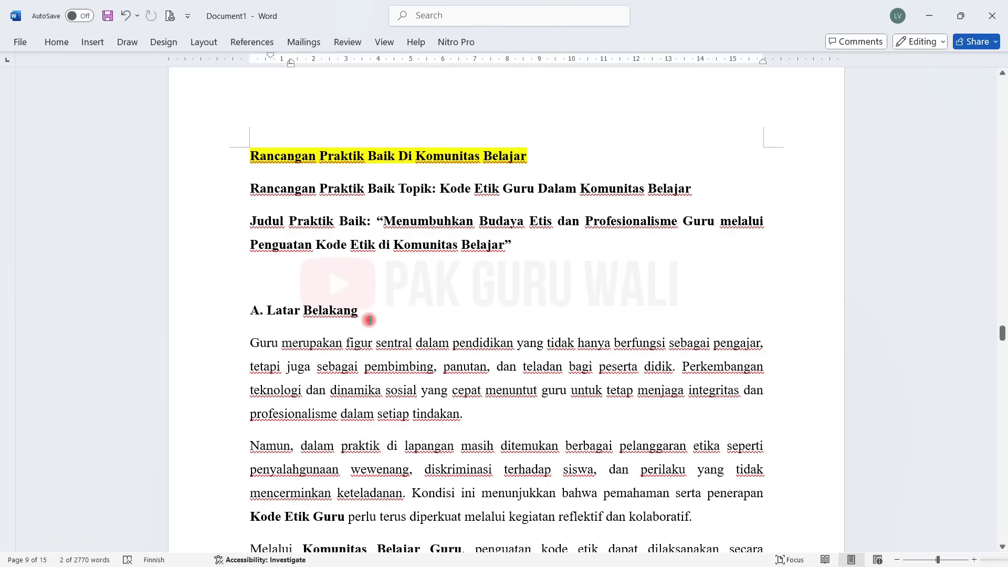
pyautogui.scroll(-2, 389, 324)
pyautogui.scroll(-3, 388, 324)
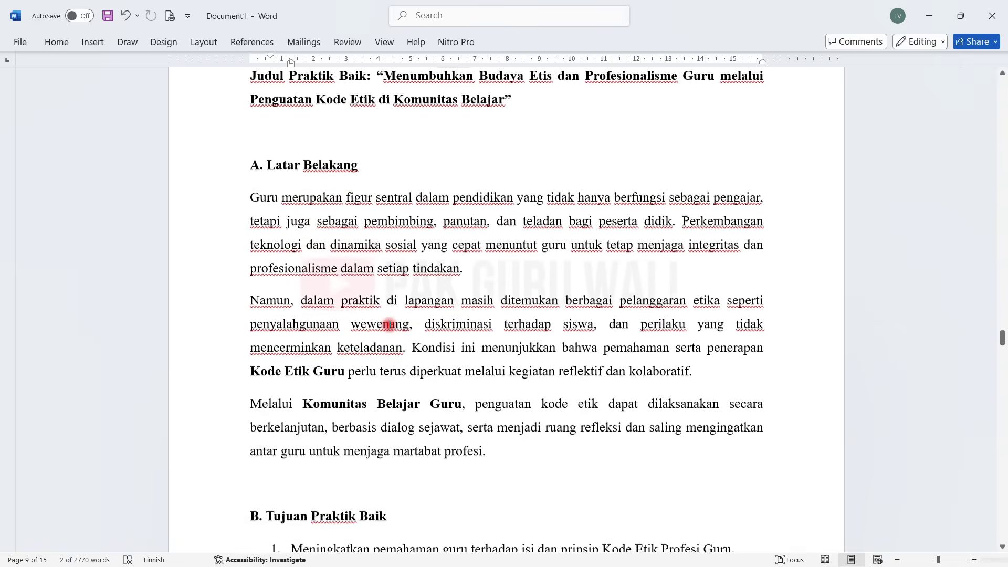
pyautogui.scroll(-5, 389, 324)
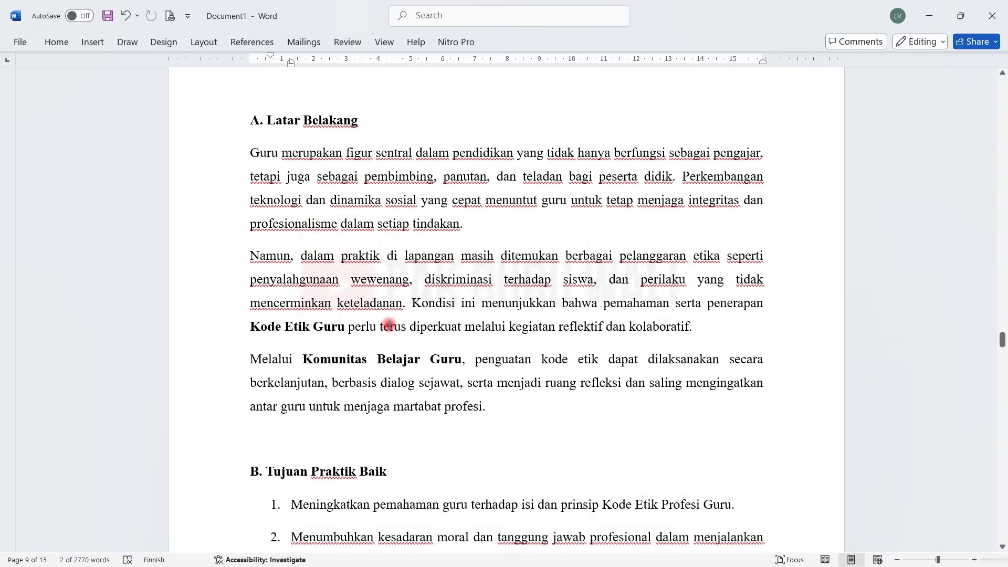
pyautogui.scroll(-10, 327, 371)
pyautogui.scroll(-5, 327, 370)
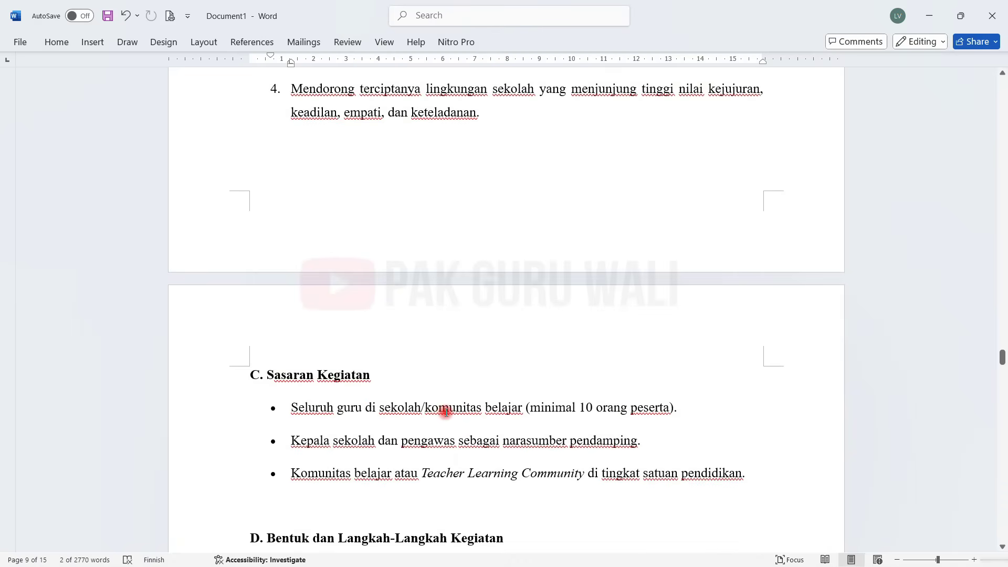
# - Review the six stages in the table of section D, Bentuk dan Langkah-Langkah Kegiatan, from Persiapan to Tindak Lanjut dan Evaluasi
pyautogui.scroll(-3, 490, 409)
pyautogui.scroll(-2, 489, 410)
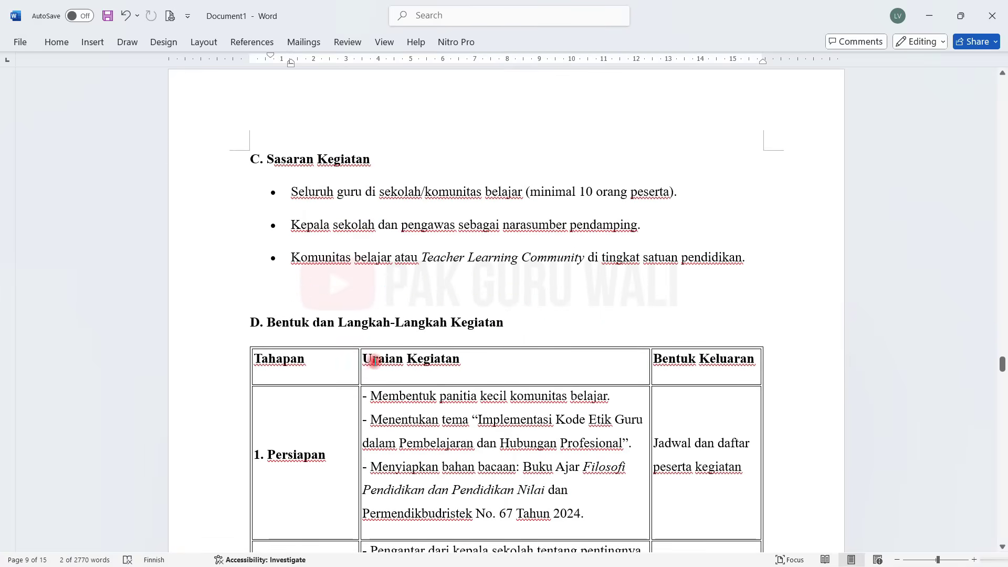
pyautogui.scroll(-2, 508, 322)
pyautogui.scroll(-3, 509, 323)
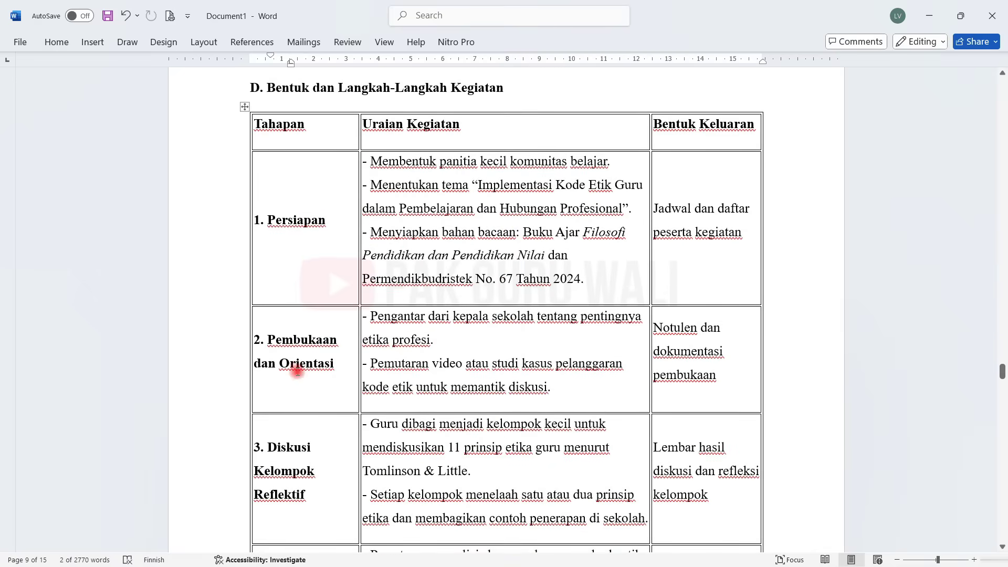
pyautogui.scroll(-3, 298, 370)
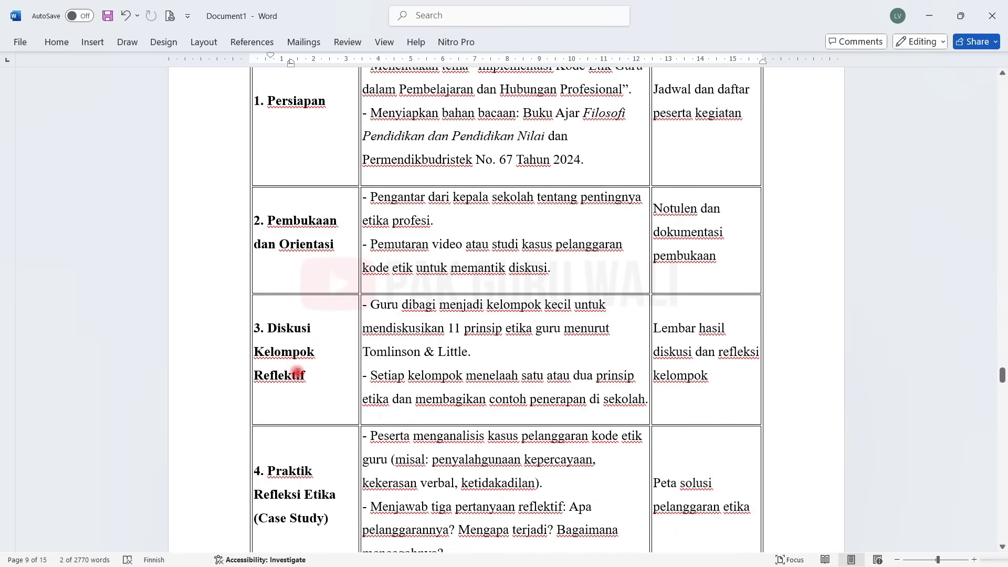
pyautogui.scroll(-2, 279, 354)
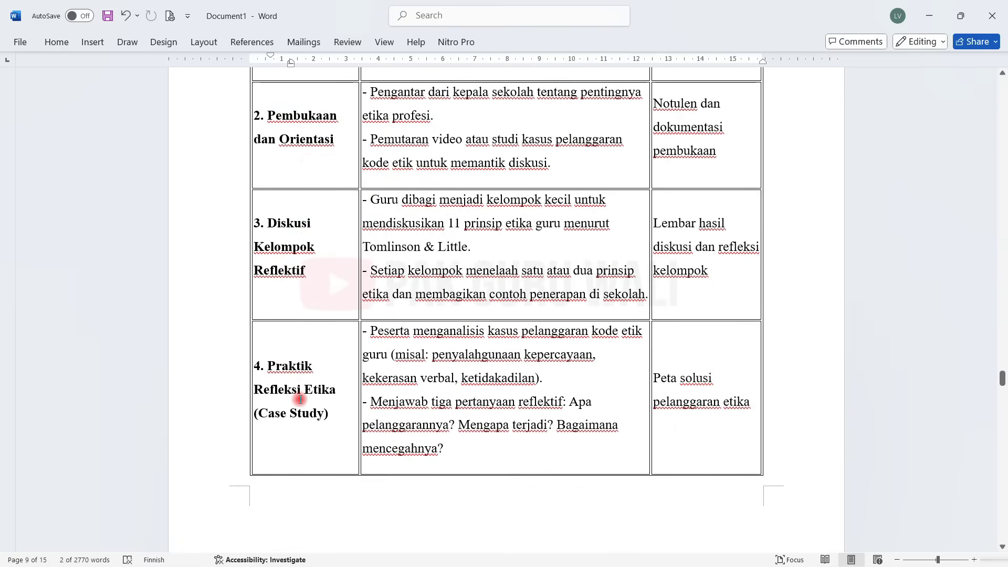
pyautogui.scroll(-5, 299, 399)
pyautogui.scroll(-4, 300, 400)
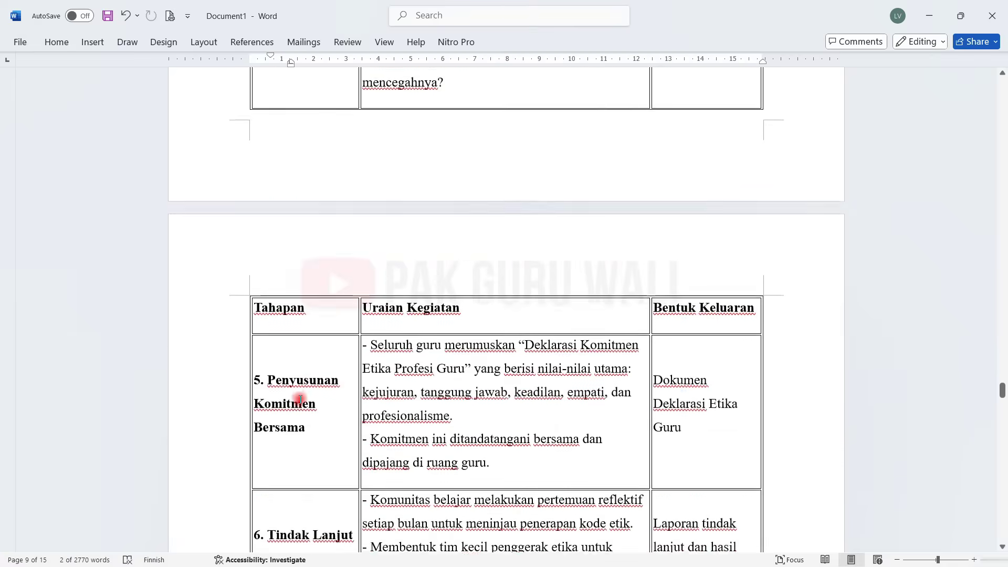
pyautogui.scroll(-3, 299, 400)
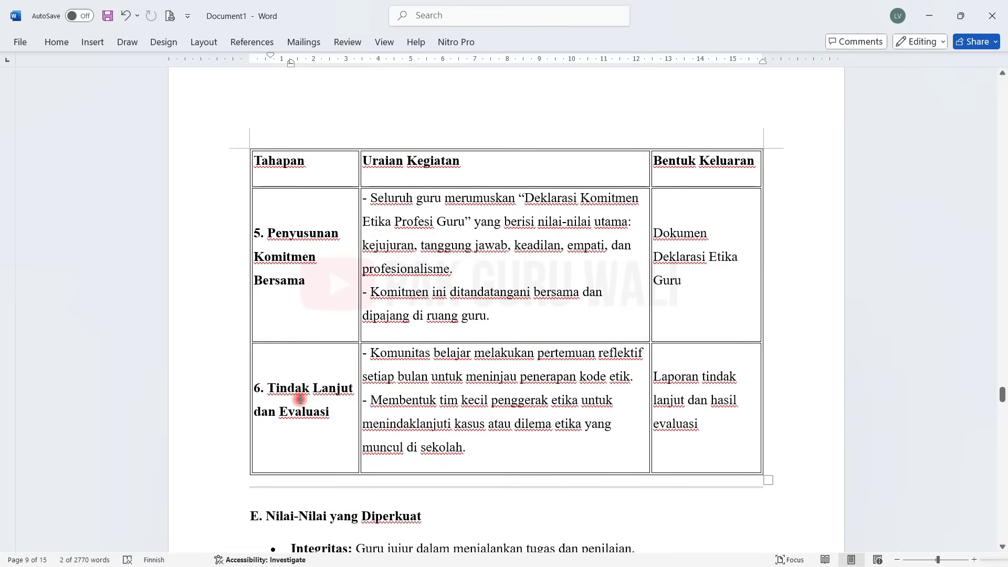
pyautogui.click(300, 400)
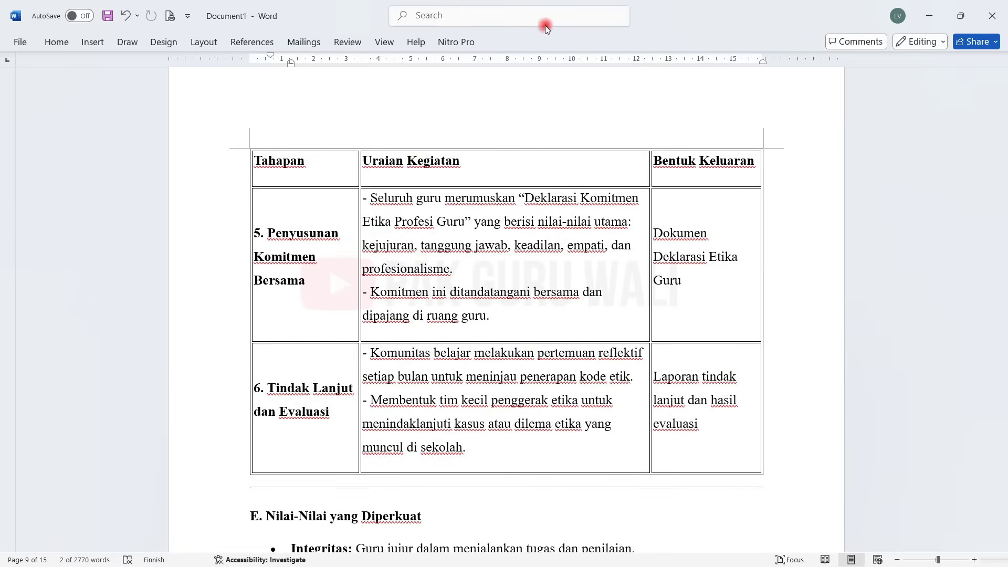
# - Read sections E to I of the plan, from Nilai-Nilai yang Diperkuat to Refleksi Pribadi Pendidik
pyautogui.scroll(-5, 369, 433)
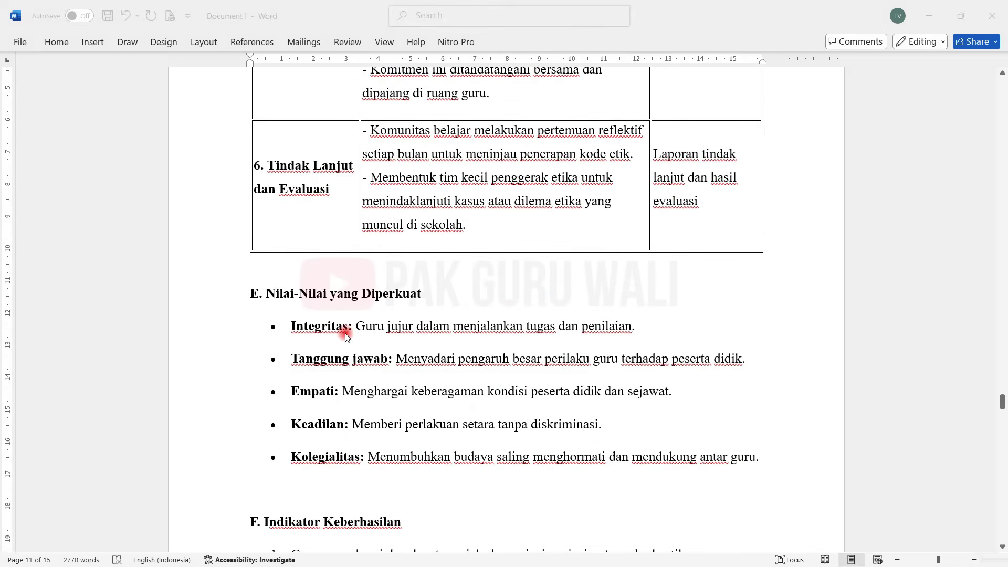
pyautogui.scroll(-3, 345, 333)
pyautogui.scroll(-3, 345, 333)
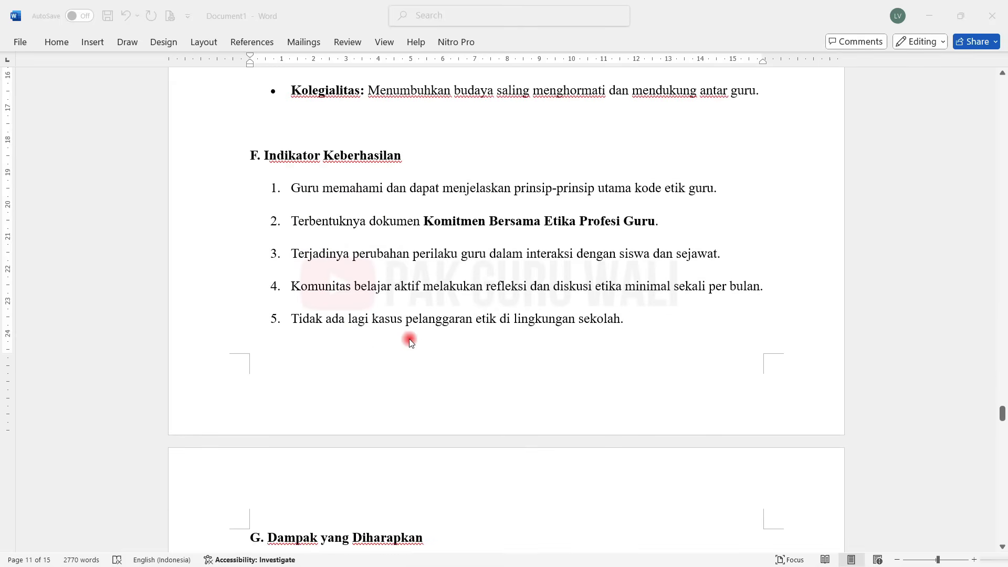
pyautogui.scroll(-4, 409, 341)
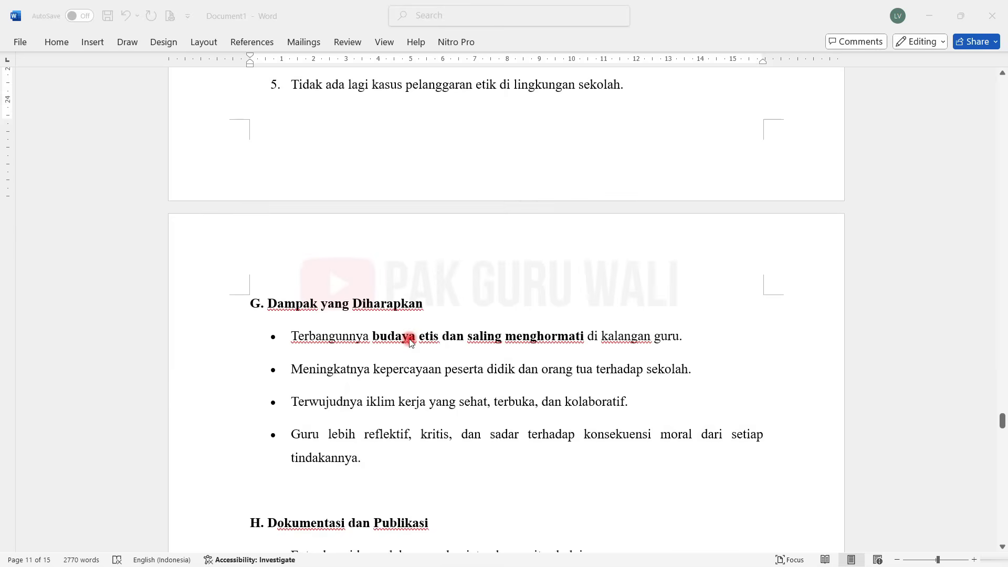
pyautogui.scroll(-2, 411, 341)
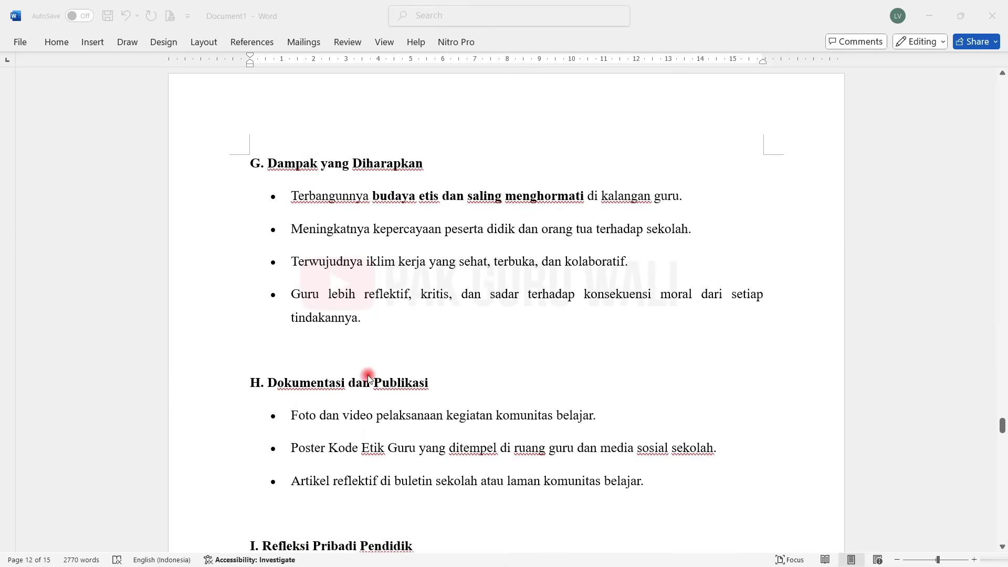
pyautogui.scroll(-3, 404, 399)
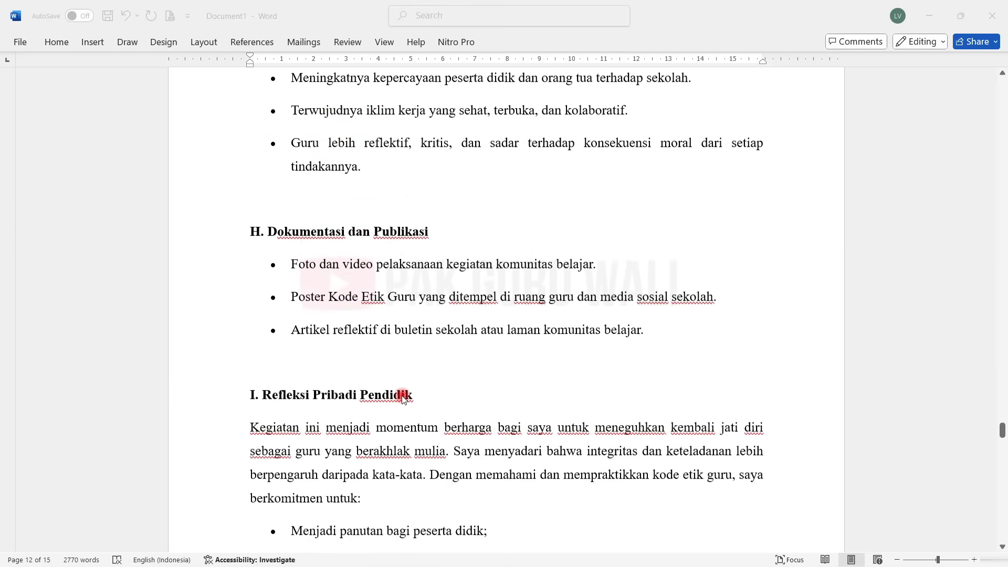
pyautogui.scroll(-3, 373, 389)
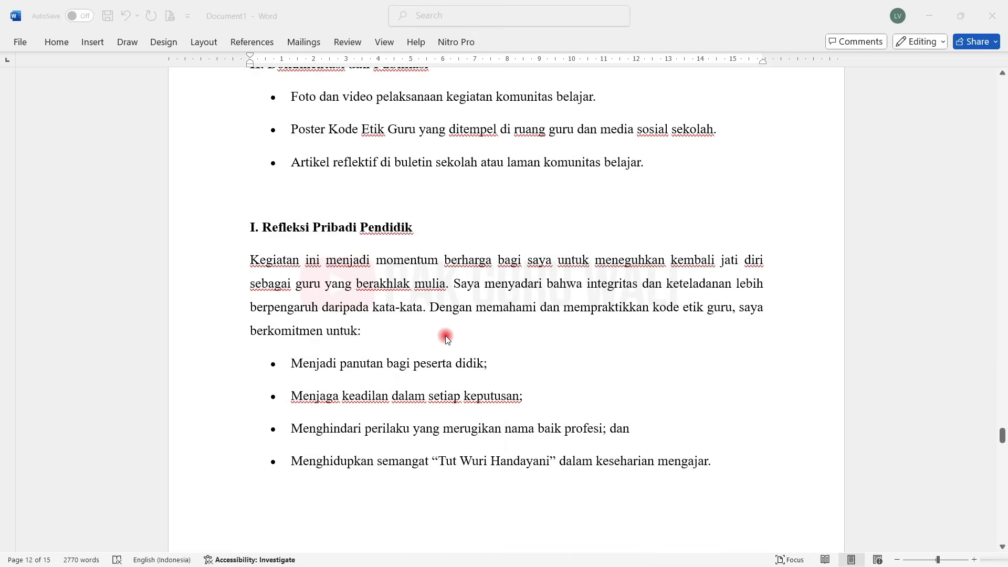
# - Read the Refleksi Rancangan Aksi Nyata section on Penguatan Kode Etik Guru di Komunitas Belajar
pyautogui.scroll(-4, 401, 339)
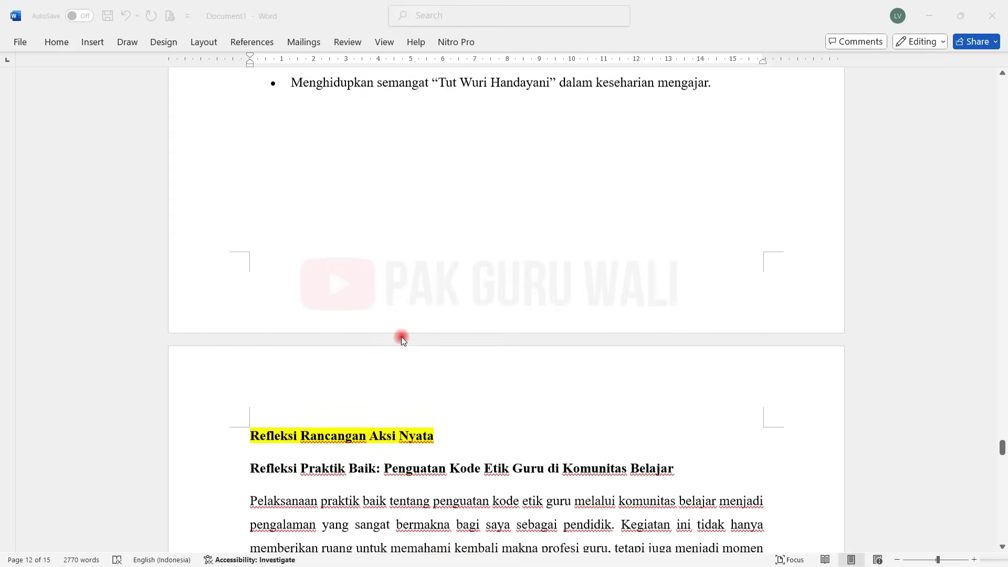
pyautogui.scroll(-1, 401, 338)
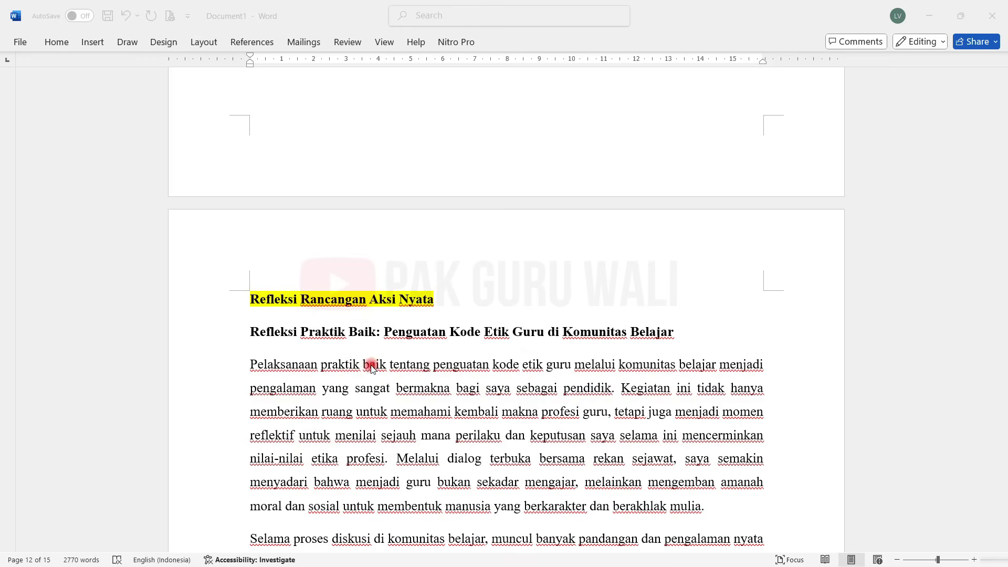
pyautogui.scroll(-3, 370, 367)
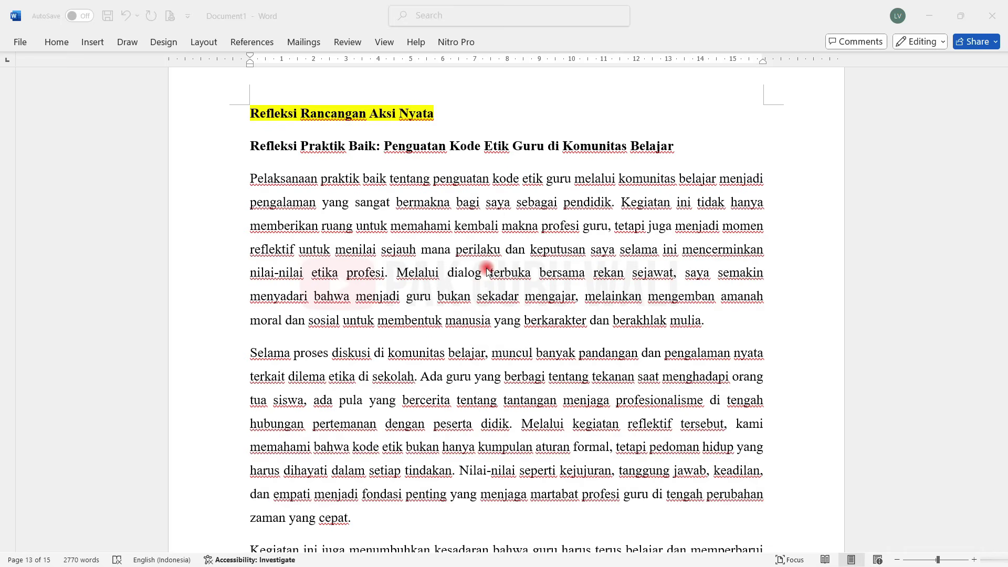
pyautogui.scroll(-1, 475, 236)
pyautogui.scroll(-1, 475, 236)
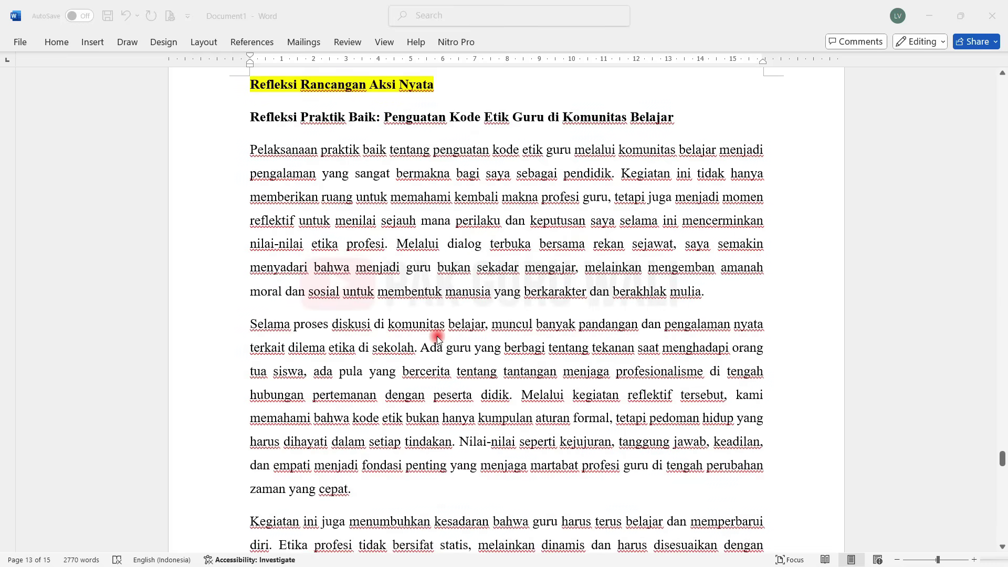
pyautogui.scroll(-8, 437, 338)
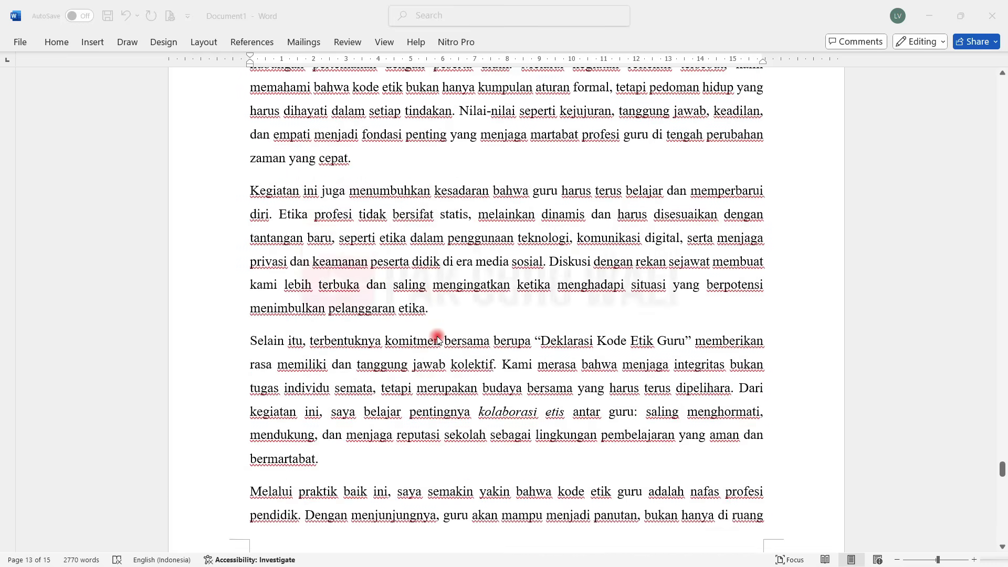
# - Examine Umpan Balik Rekan Sejawat 1, placing the cursor at its Nama field and reading the feedback through to Saran
pyautogui.scroll(-9, 438, 338)
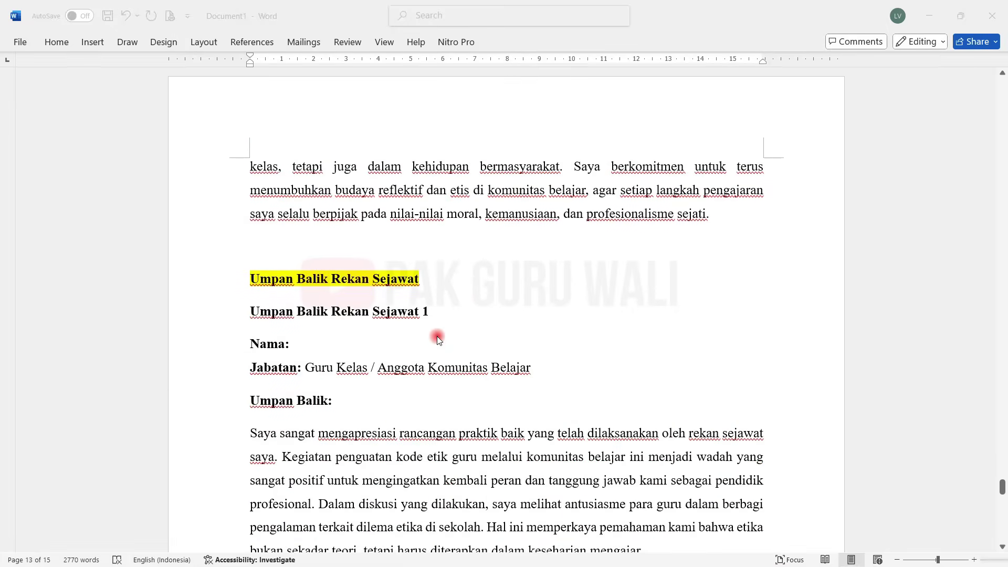
pyautogui.scroll(-3, 436, 336)
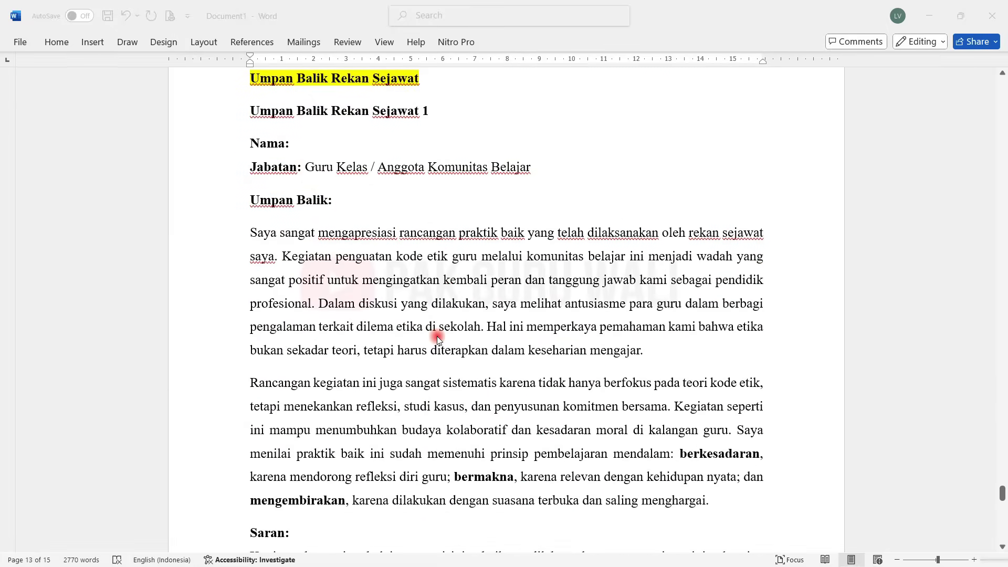
pyautogui.scroll(1, 436, 336)
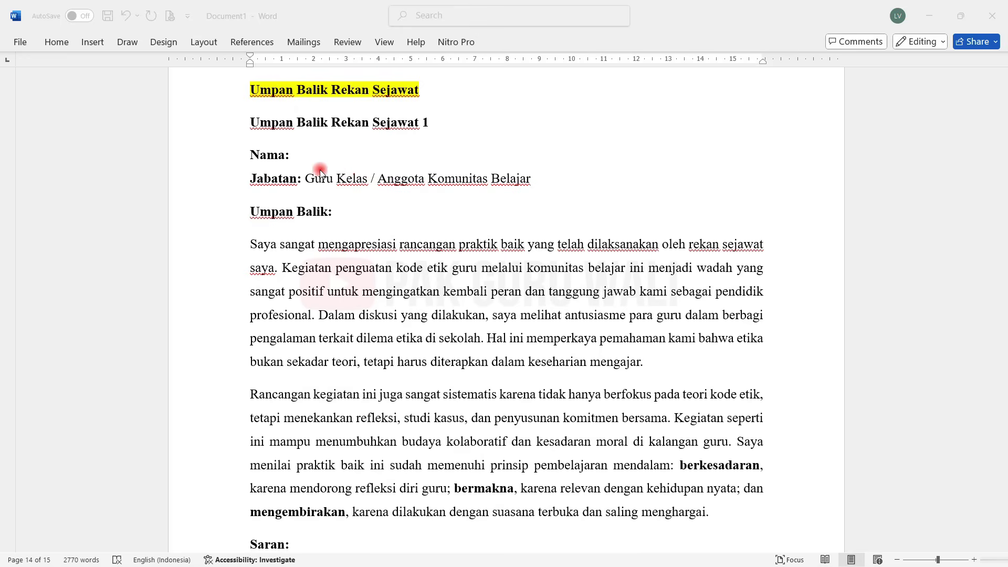
pyautogui.click(348, 155)
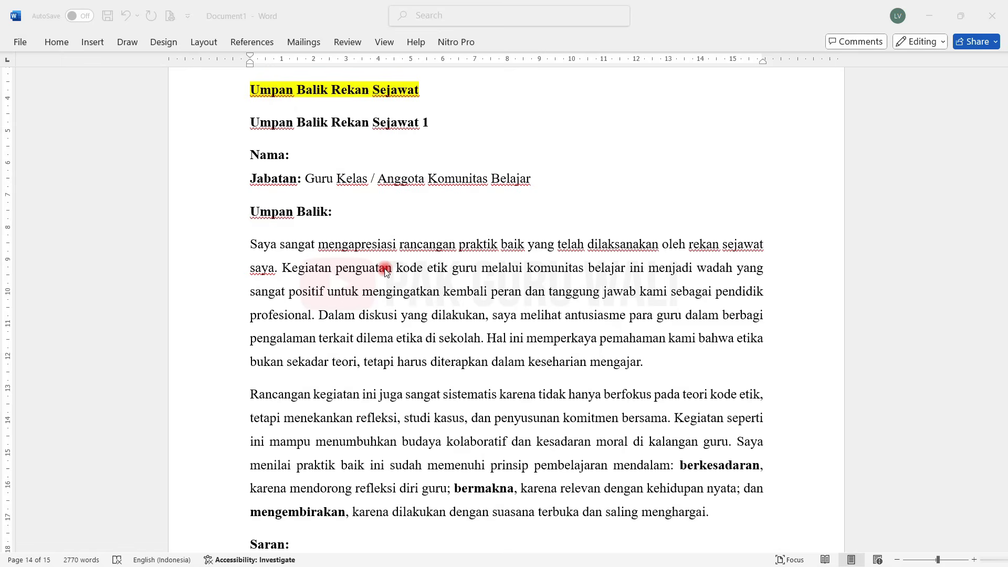
pyautogui.scroll(-2, 386, 271)
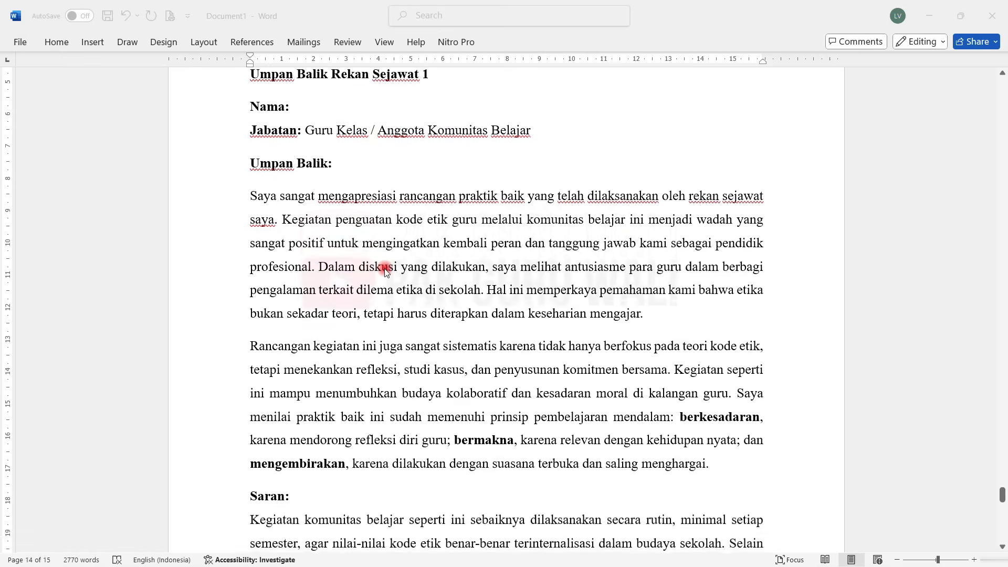
pyautogui.scroll(-2, 384, 270)
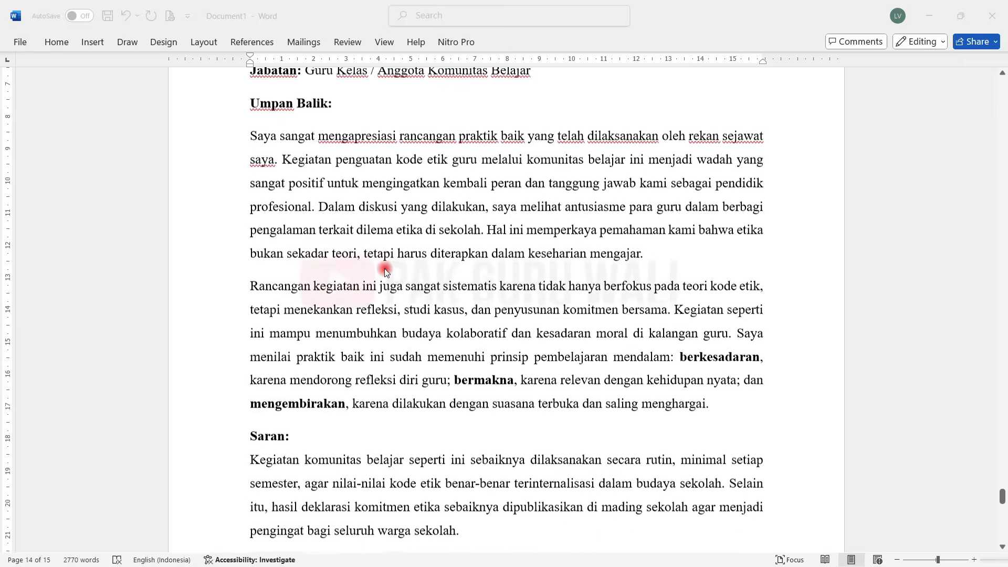
pyautogui.scroll(-2, 385, 270)
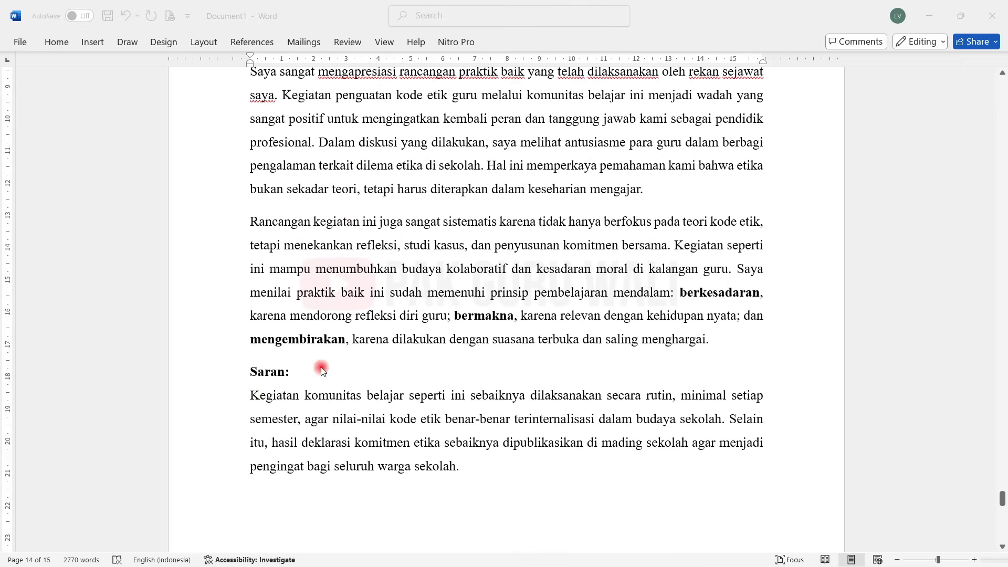
pyautogui.scroll(-2, 385, 410)
# - Examine Umpan Balik Rekan Sejawat 2, from the Nama and Jabatan fields to the Saran paragraph ending the document
pyautogui.scroll(-20, 384, 408)
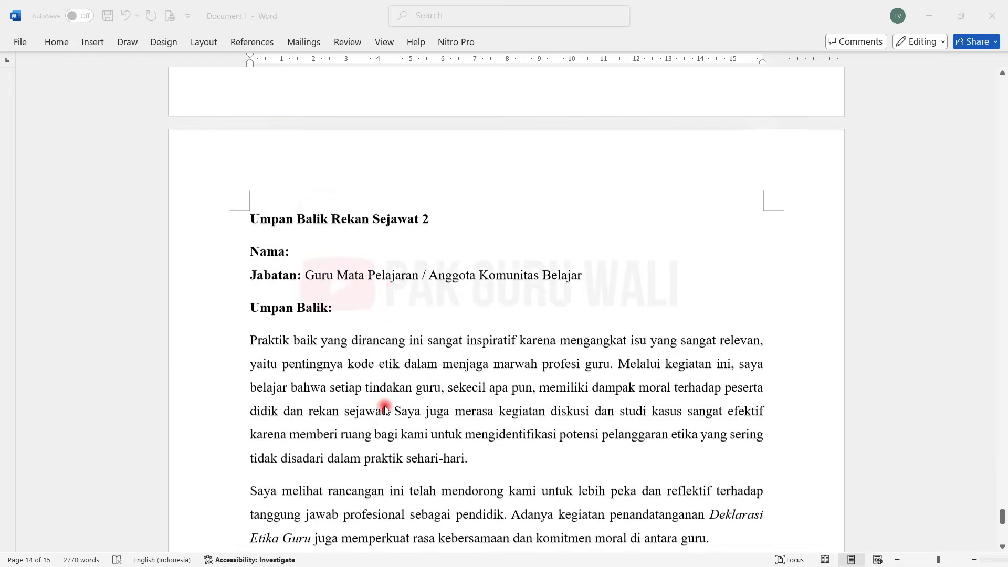
pyautogui.scroll(-1, 385, 408)
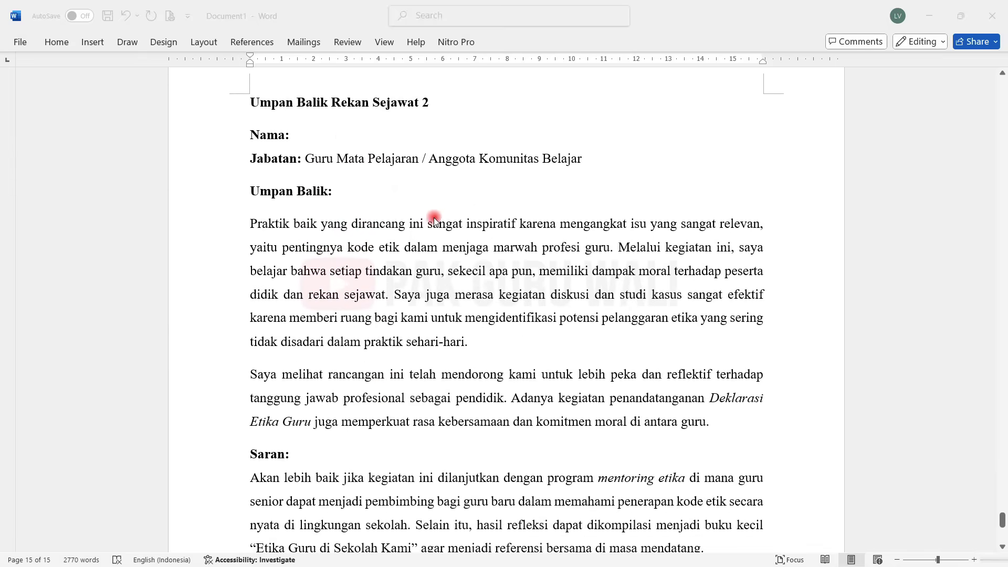
pyautogui.scroll(-1, 432, 315)
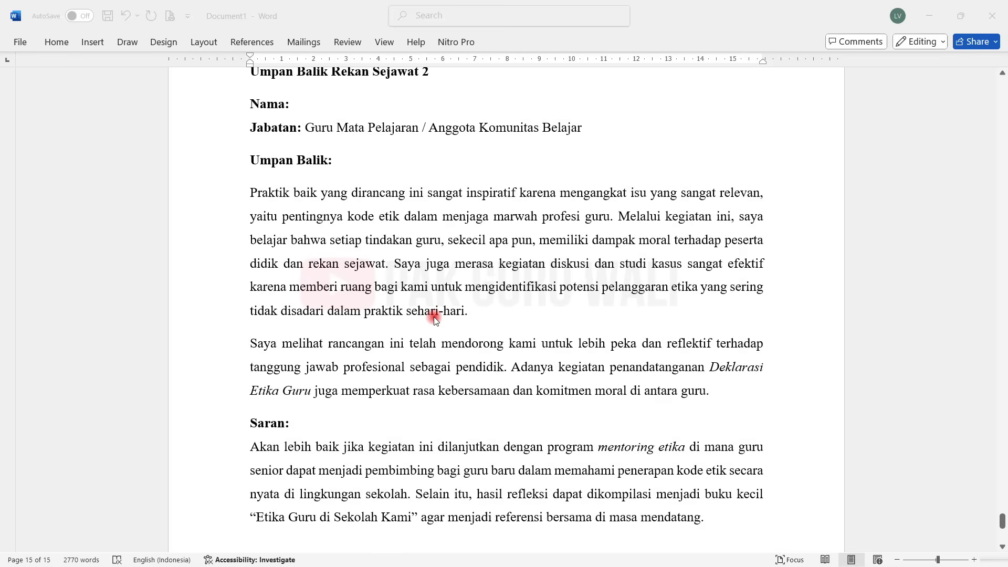
pyautogui.scroll(-12, 434, 317)
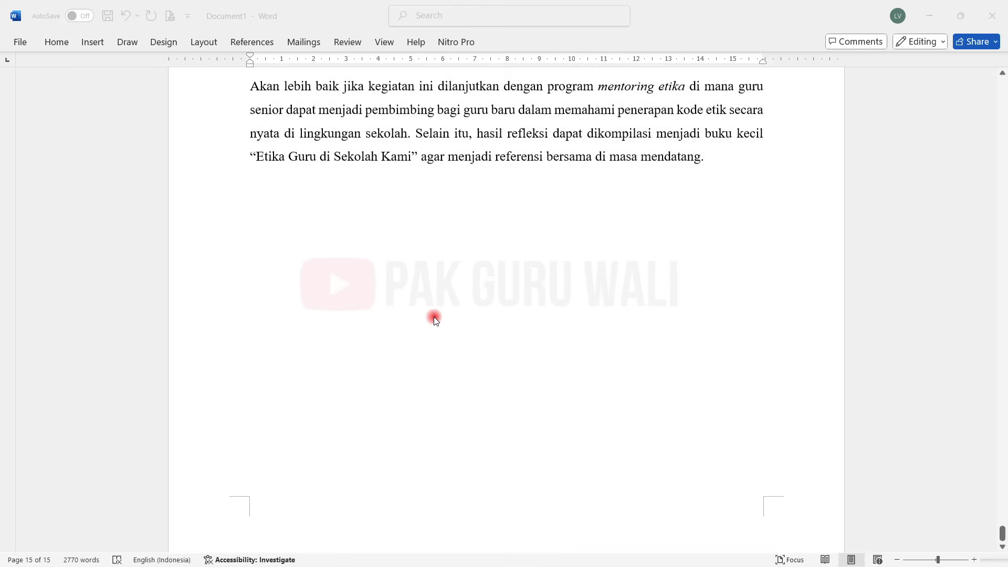
pyautogui.scroll(10, 434, 317)
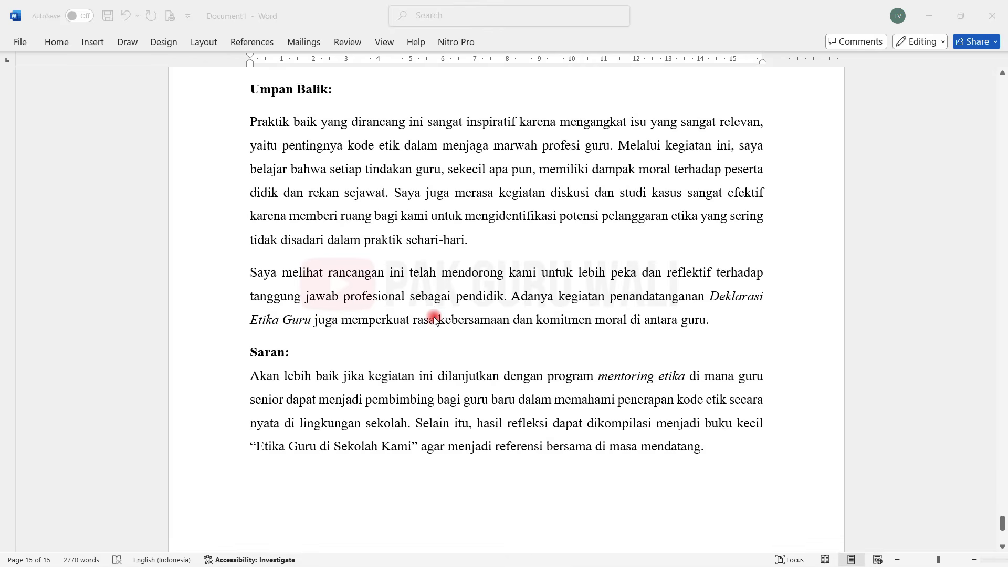
pyautogui.scroll(1, 434, 316)
pyautogui.scroll(1, 433, 316)
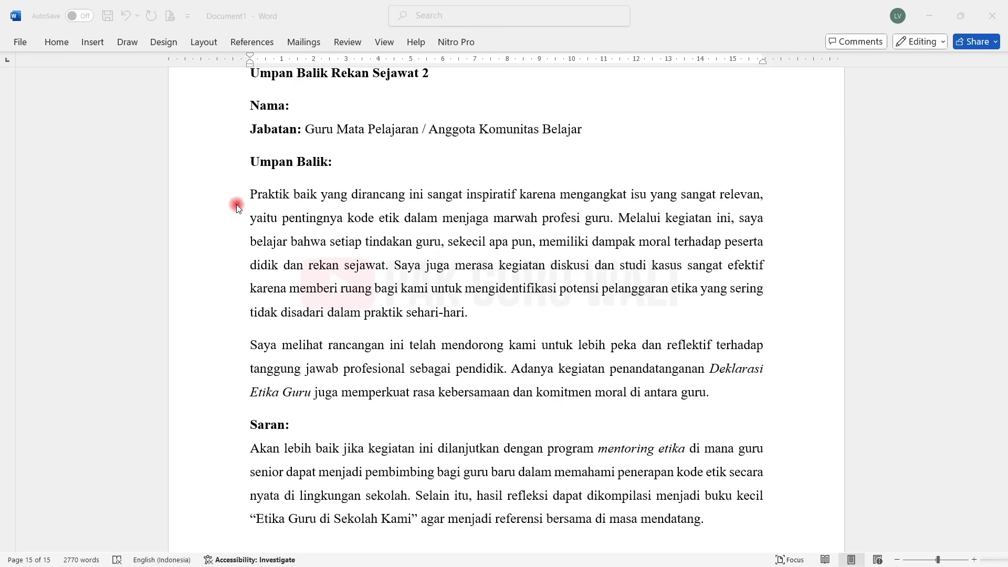
# - Start saving a copy in the JURNAL PEMBELAJARAN folder and fill the file name with the suggested earlier name beginning with PAK and ending in CASEL.pdf
pyautogui.click(20, 43)
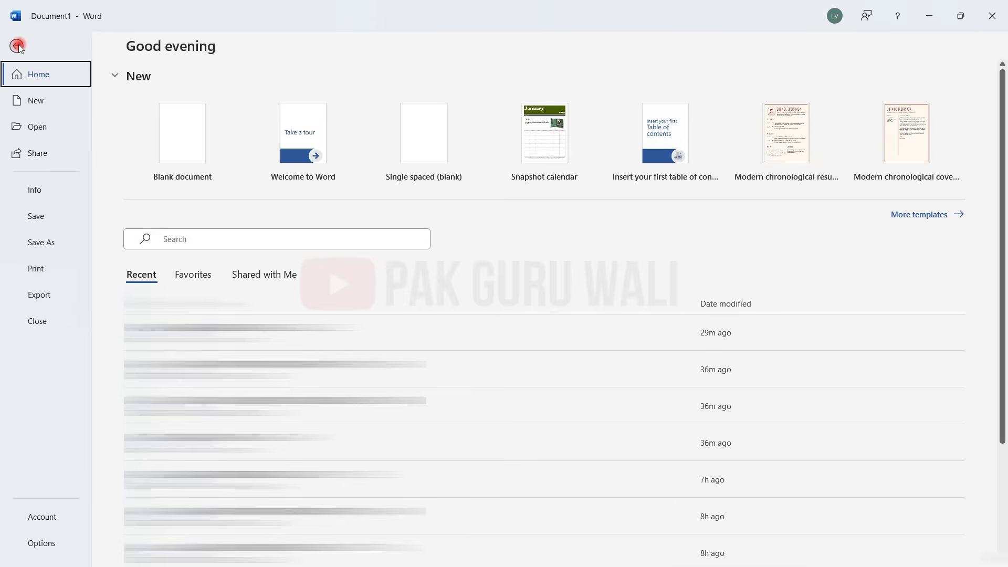
pyautogui.click(42, 243)
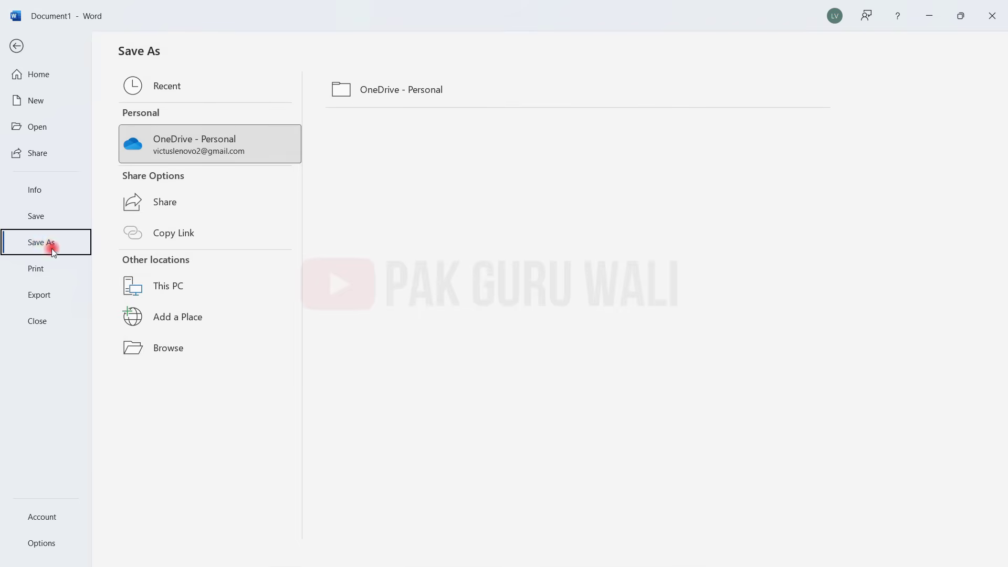
pyautogui.click(165, 353)
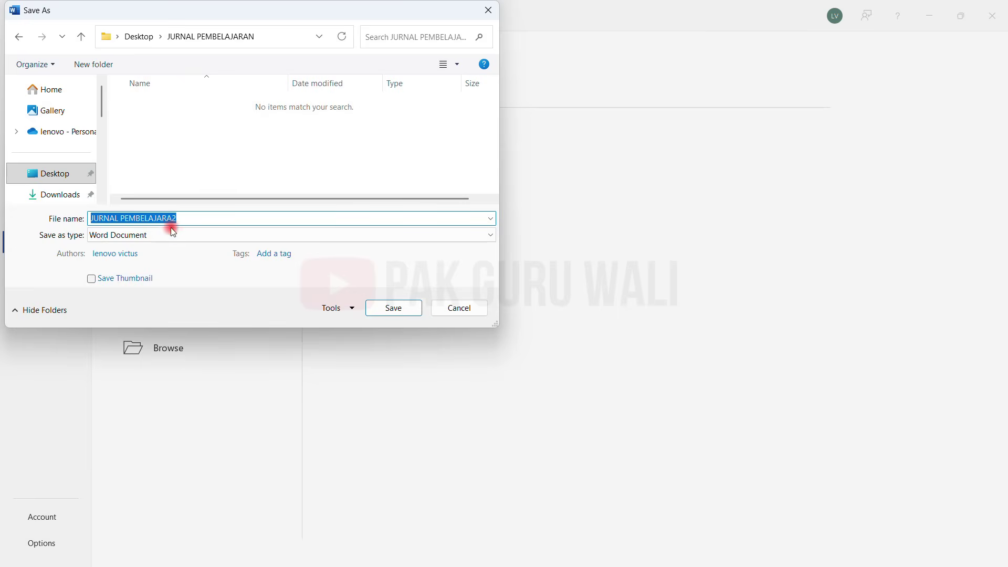
pyautogui.write('PAK')
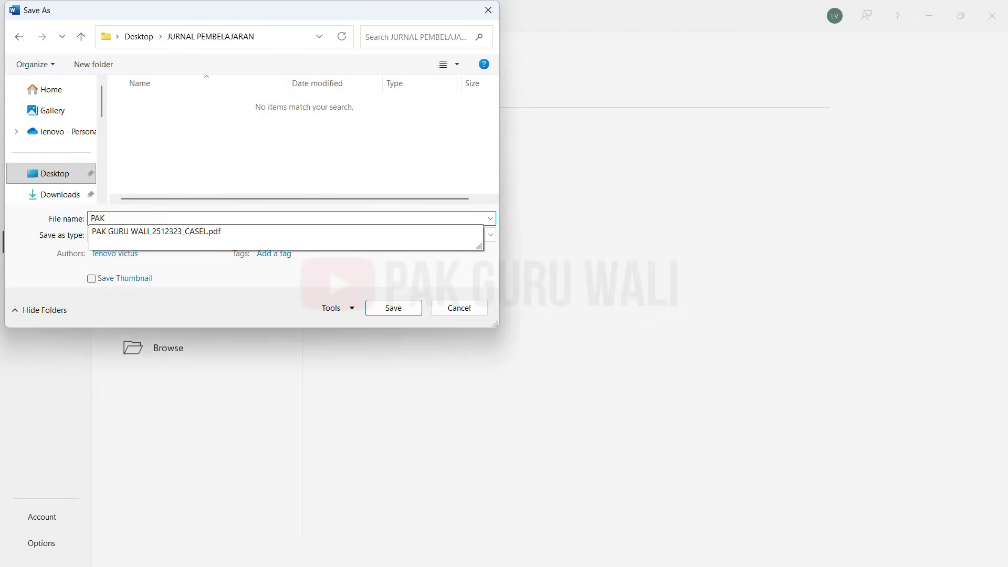
pyautogui.press('Down')
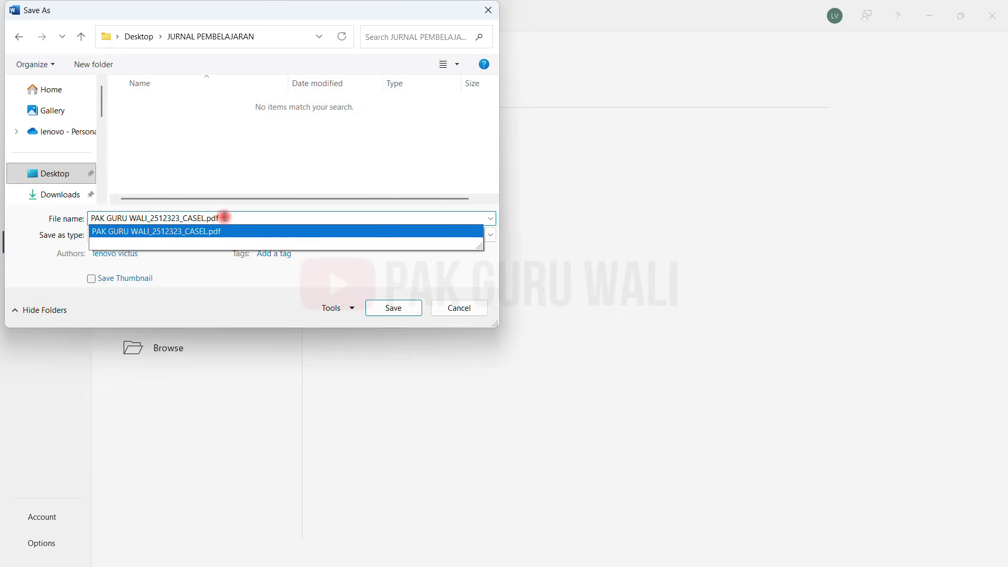
# - Replace CASEL in the file name with KODE ETIK GURU
pyautogui.doubleClick(199, 219)
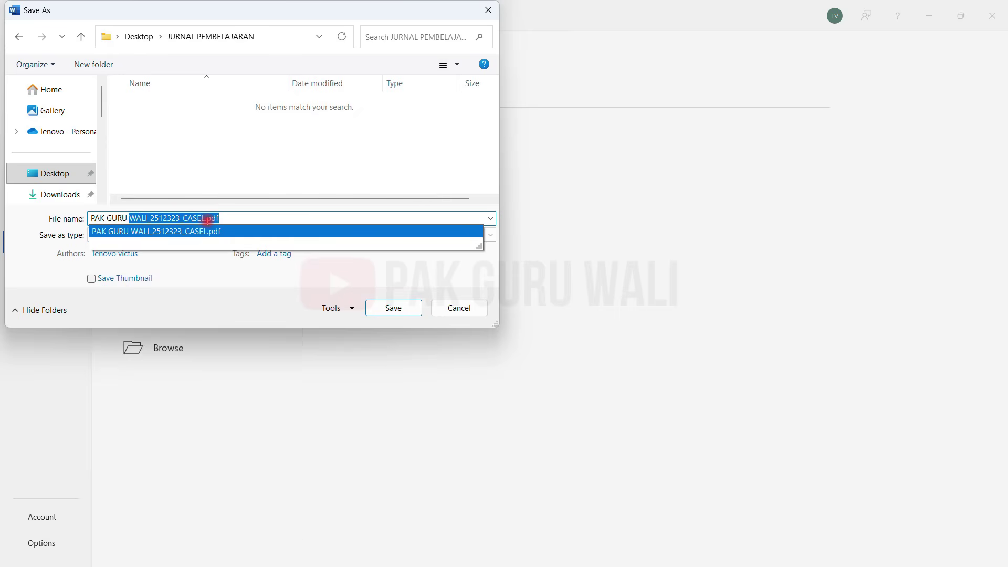
pyautogui.click(207, 219)
pyautogui.press('BackSpace')
pyautogui.press('BackSpace')
pyautogui.press('BackSpace')
pyautogui.press('BackSpace')
pyautogui.press('BackSpace')
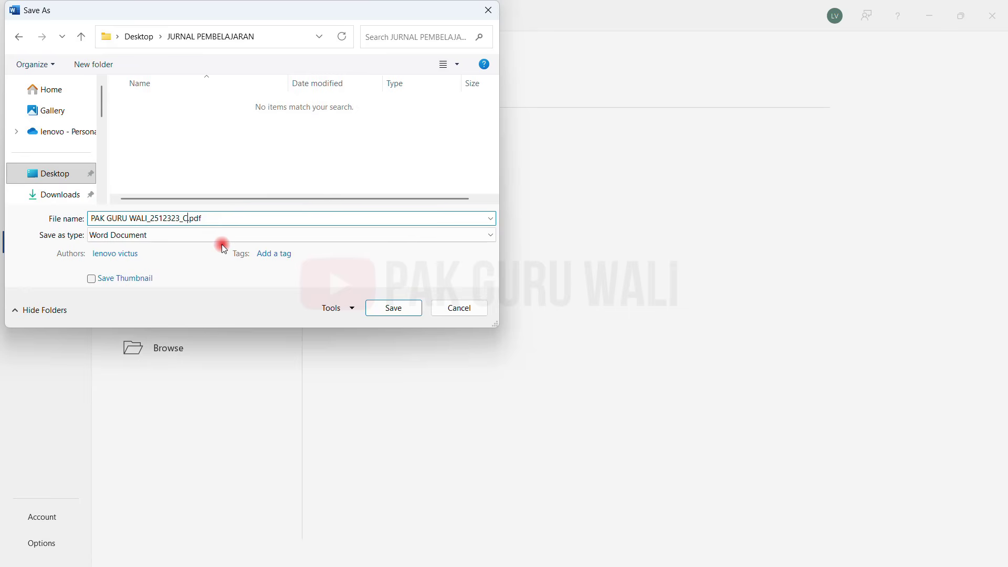
pyautogui.write('P')
pyautogui.press('BackSpace')
pyautogui.write('KODE ETIK GURU')
# - Set the file type to PDF and save the journal in the JURNAL PEMBELAJARAN folder
pyautogui.click(155, 236)
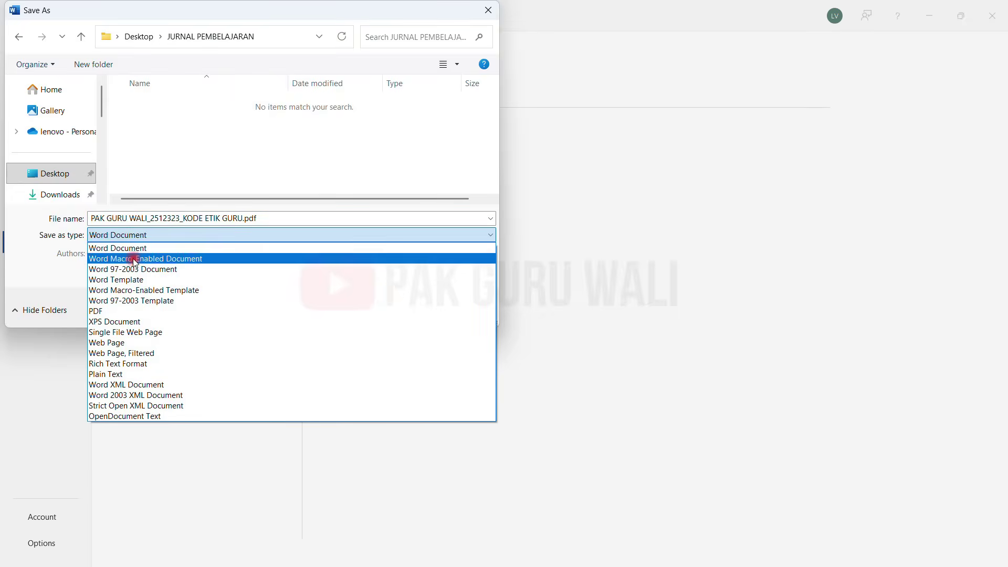
pyautogui.click(128, 311)
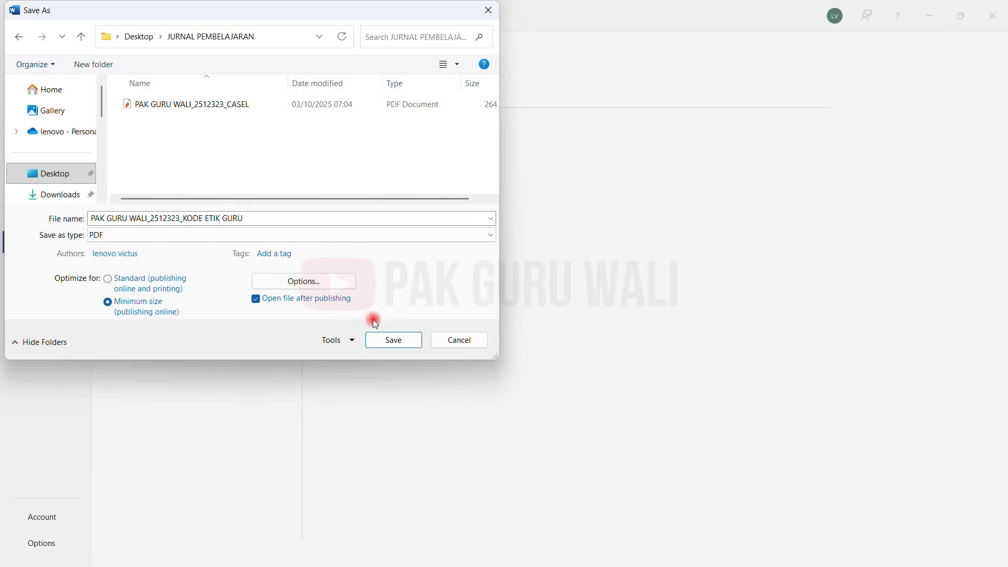
pyautogui.click(394, 341)
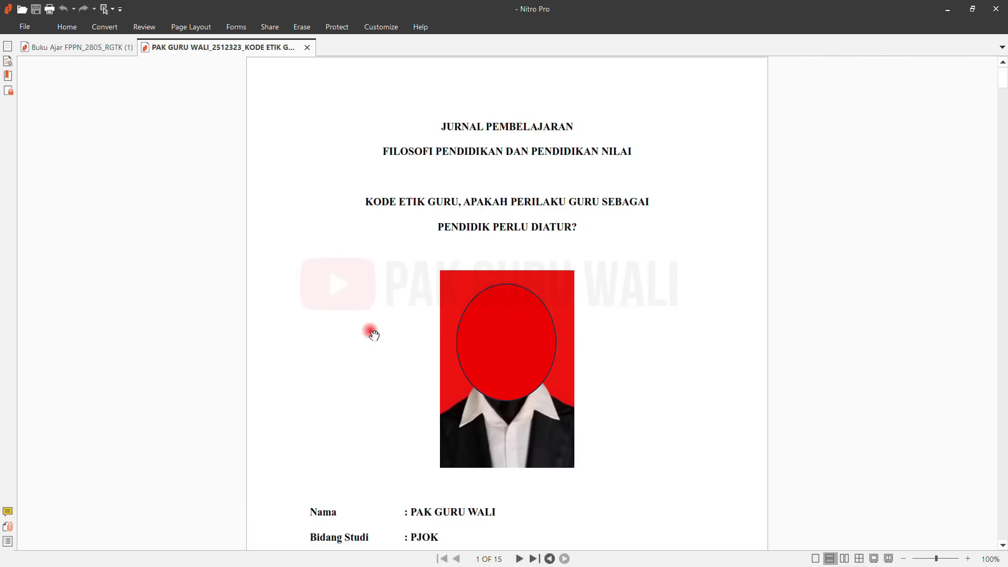
# - Look through the exported PDF in Nitro Pro from the cover page to the closing Saran paragraph on page 15
pyautogui.scroll(-8, 371, 330)
pyautogui.scroll(8, 373, 334)
pyautogui.scroll(-20, 371, 332)
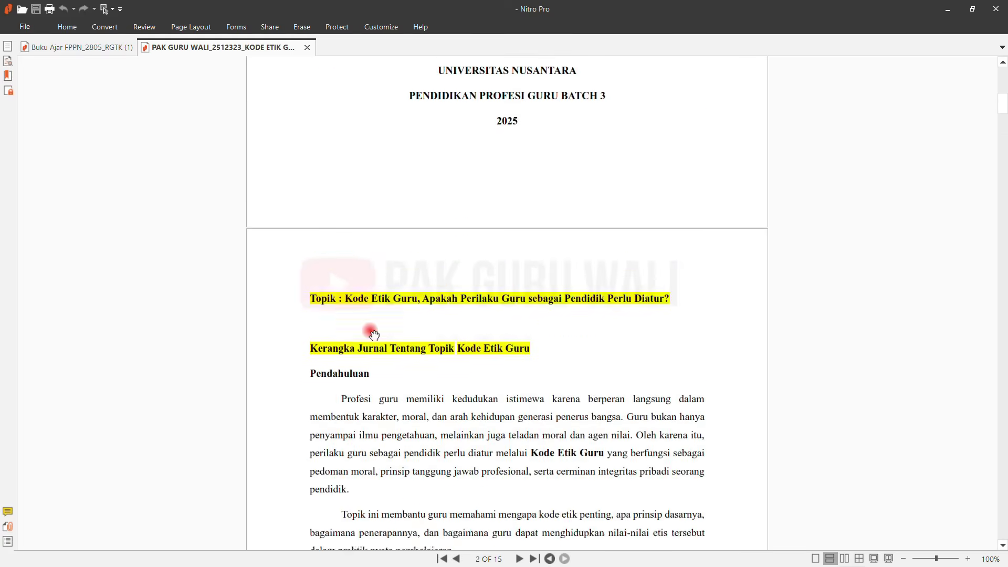
pyautogui.scroll(-20, 373, 333)
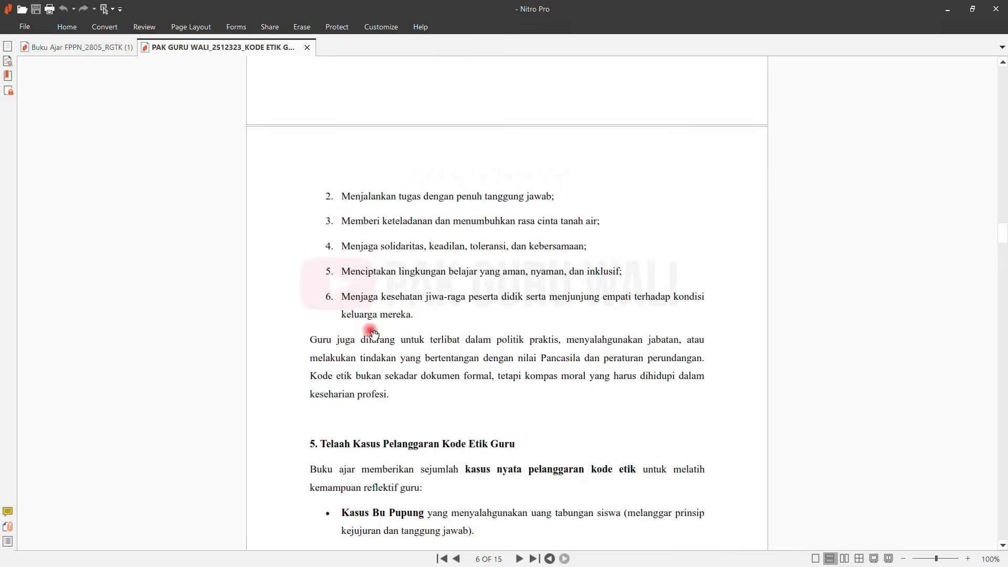
pyautogui.scroll(-20, 373, 334)
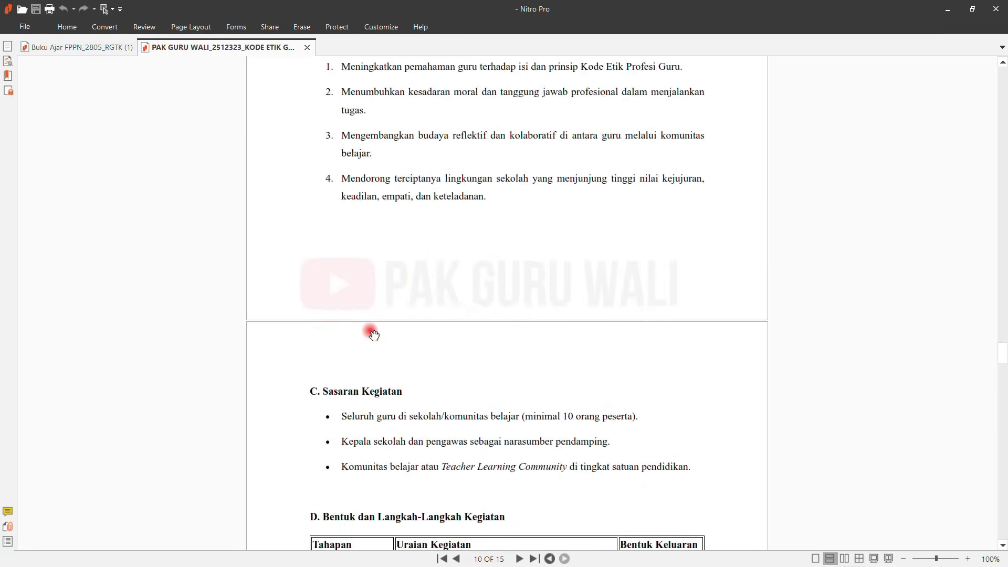
pyautogui.scroll(-20, 371, 333)
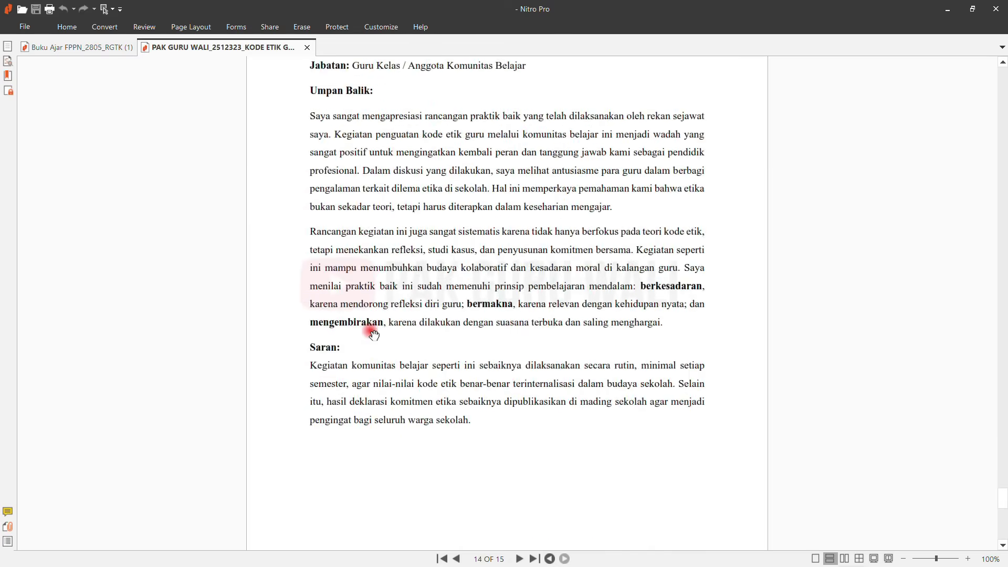
pyautogui.scroll(8, 372, 334)
pyautogui.scroll(-8, 372, 332)
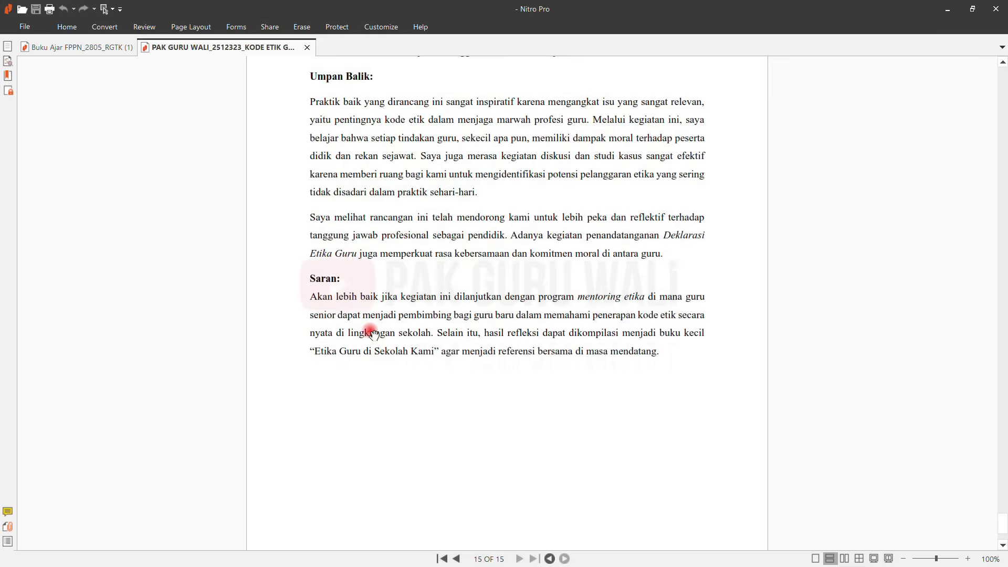